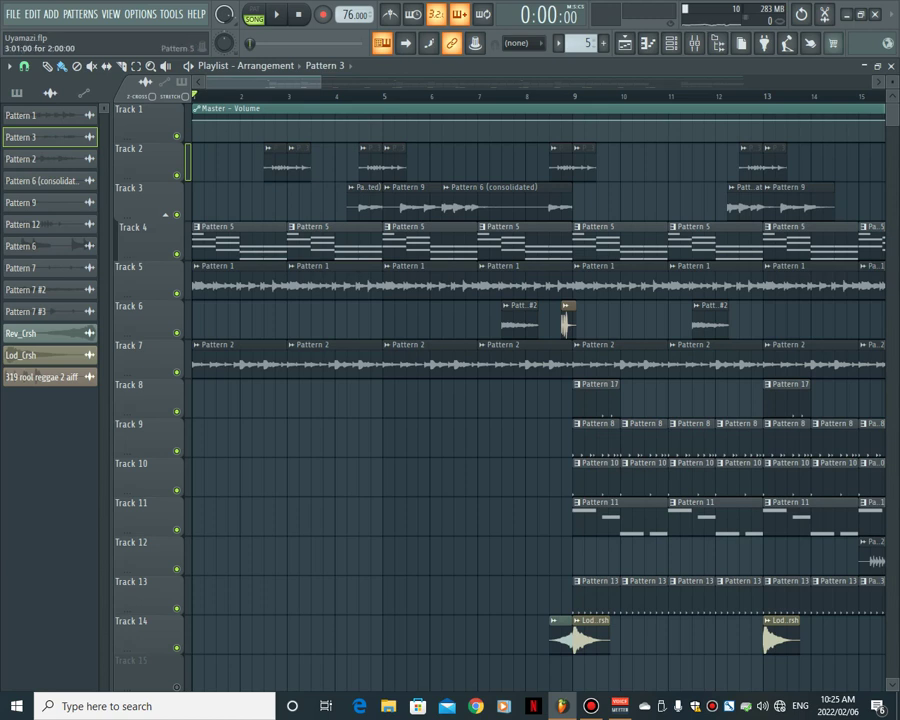
Step: Open Pattern 5's Electric channel in the piano roll, filtering the channel rack to Unsorted
left_click(315, 238)
key("F6")
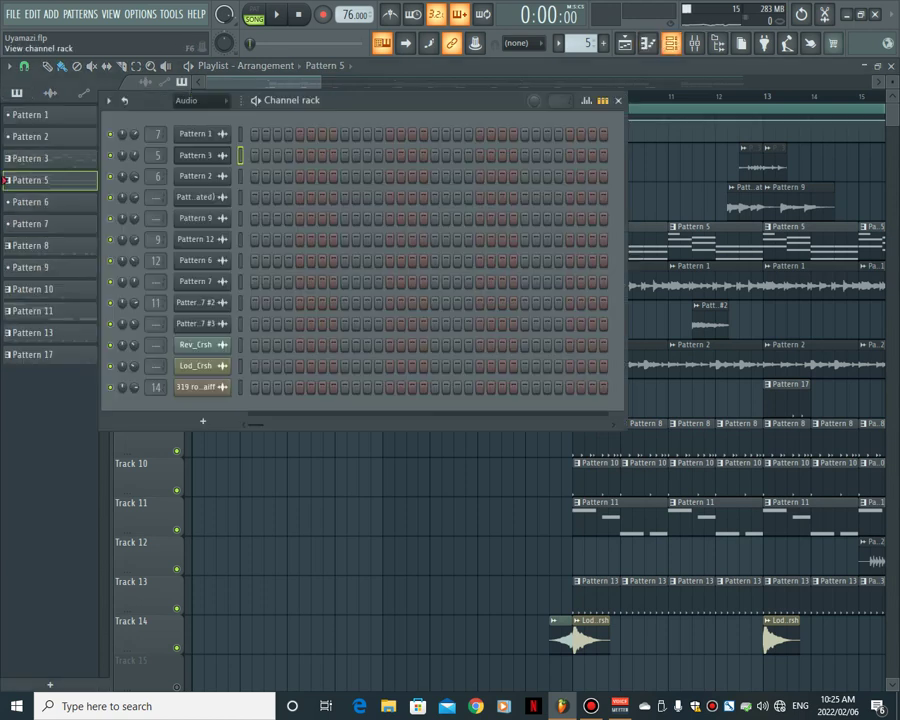
left_click(200, 100)
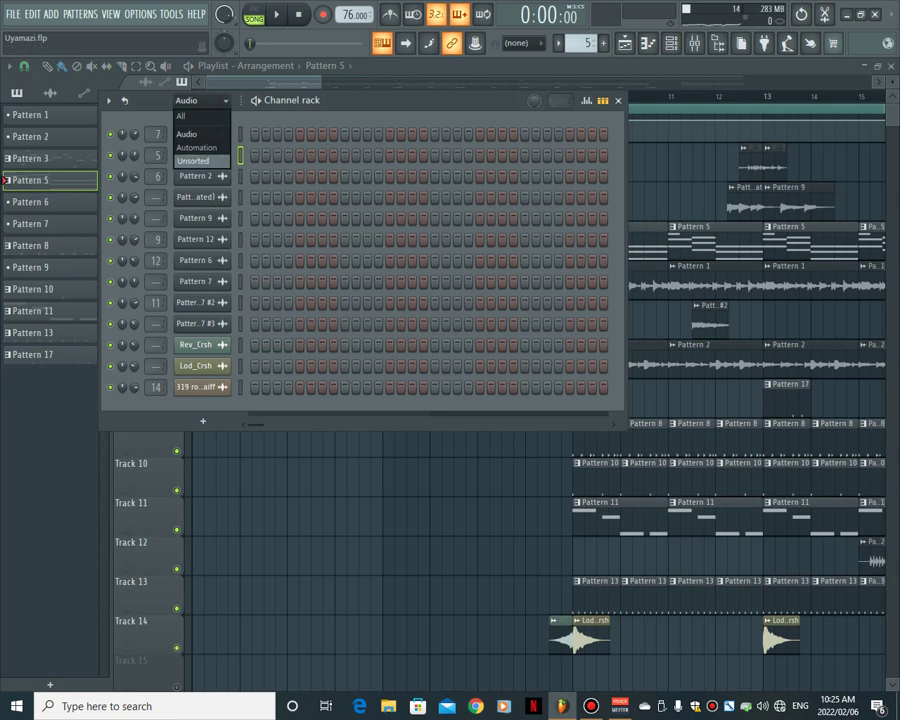
left_click(200, 161)
left_click(274, 323)
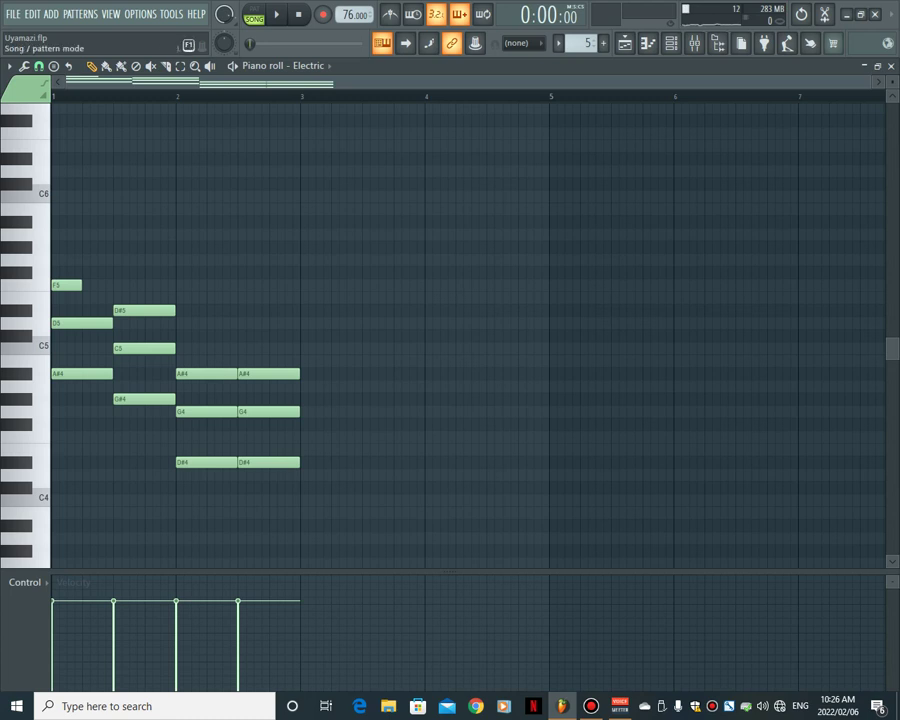
Step: Play the Electric chord progression on its own in pattern mode
left_click(254, 15)
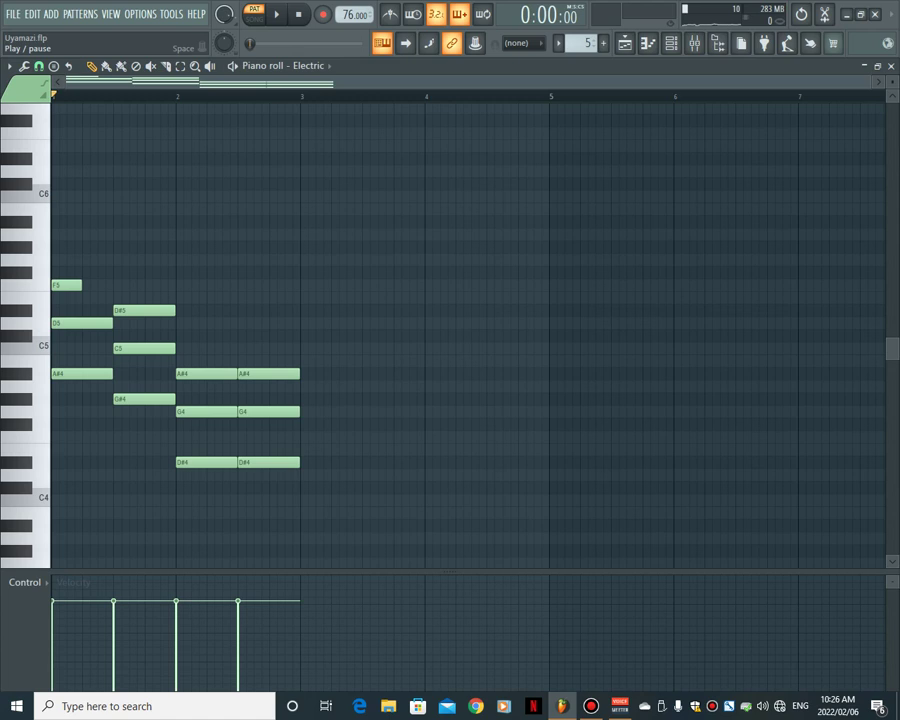
key("space")
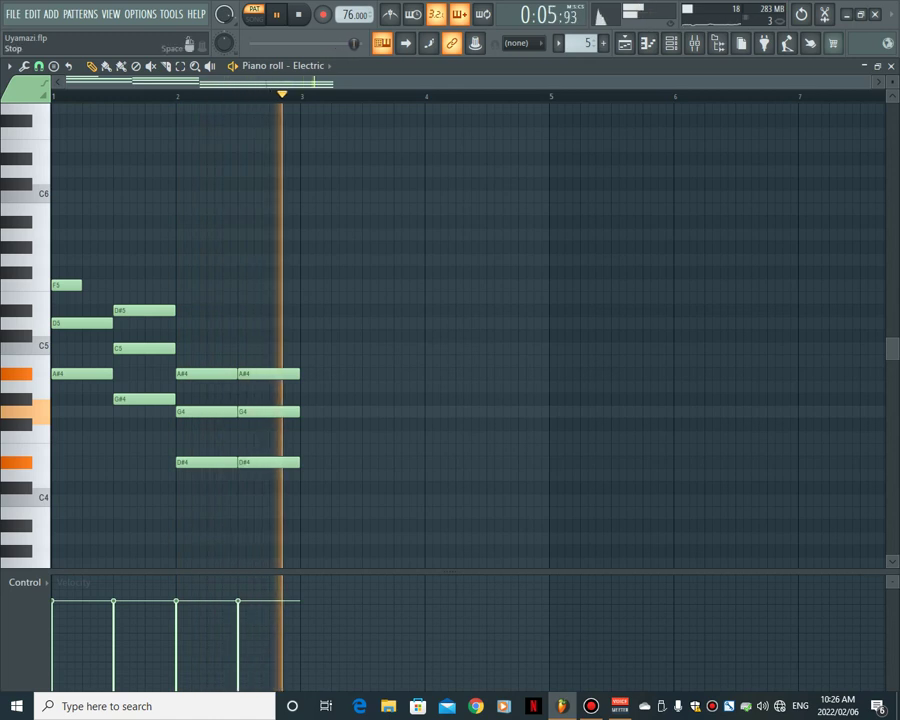
key("space")
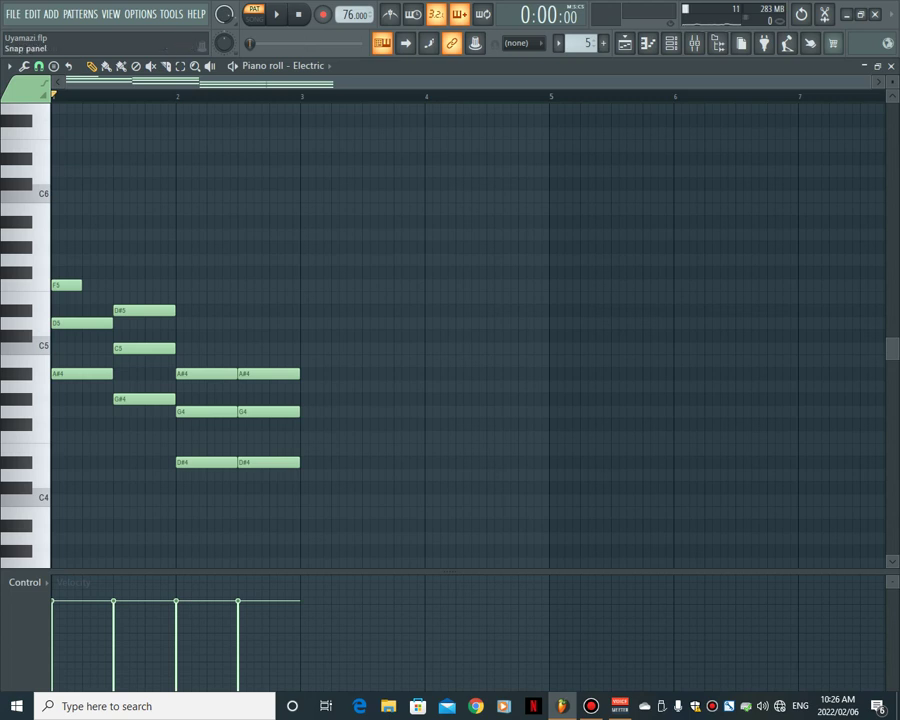
Step: Return to the playlist and leave only Track 5 unmuted
left_click(625, 43)
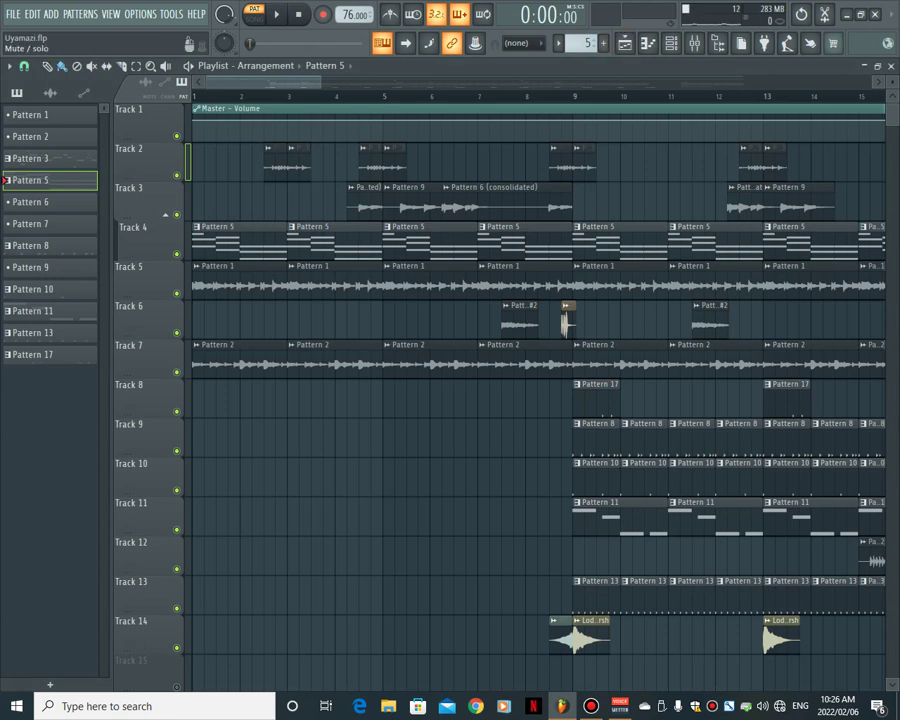
right_click(177, 253)
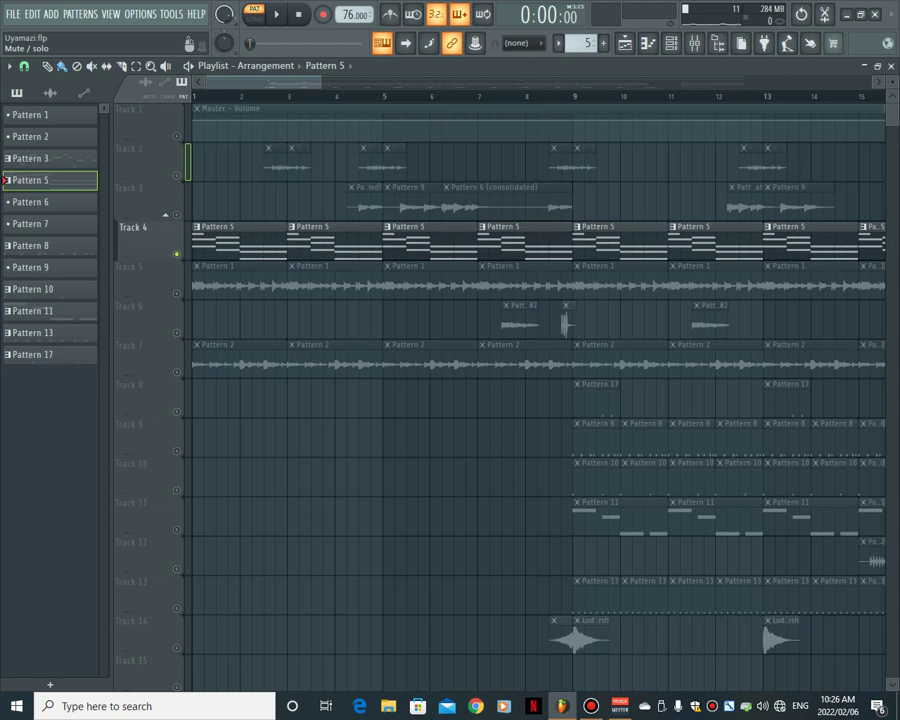
left_click(177, 293)
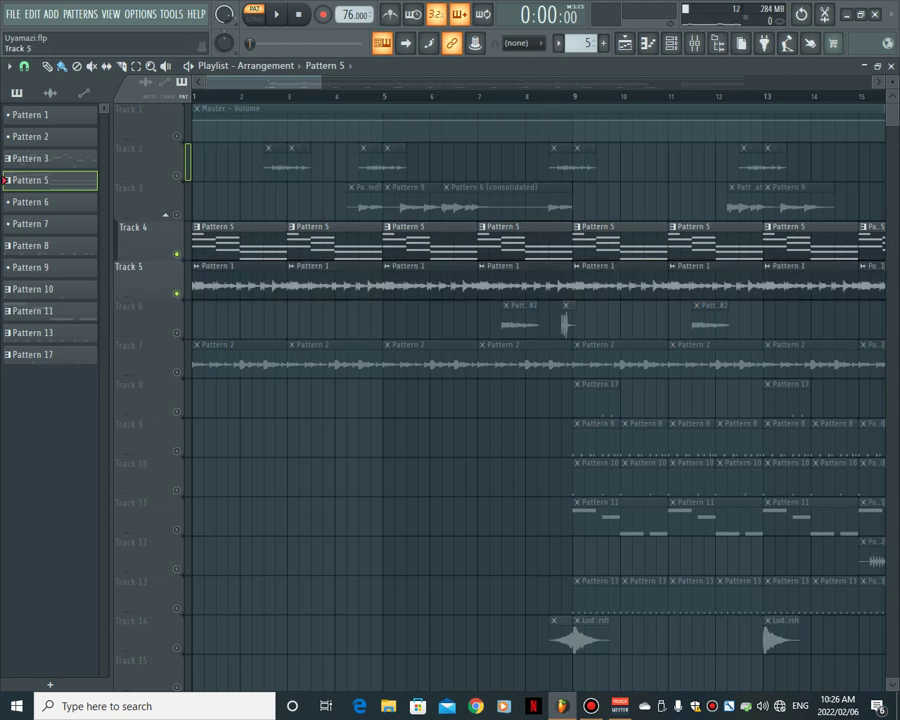
left_click(177, 253)
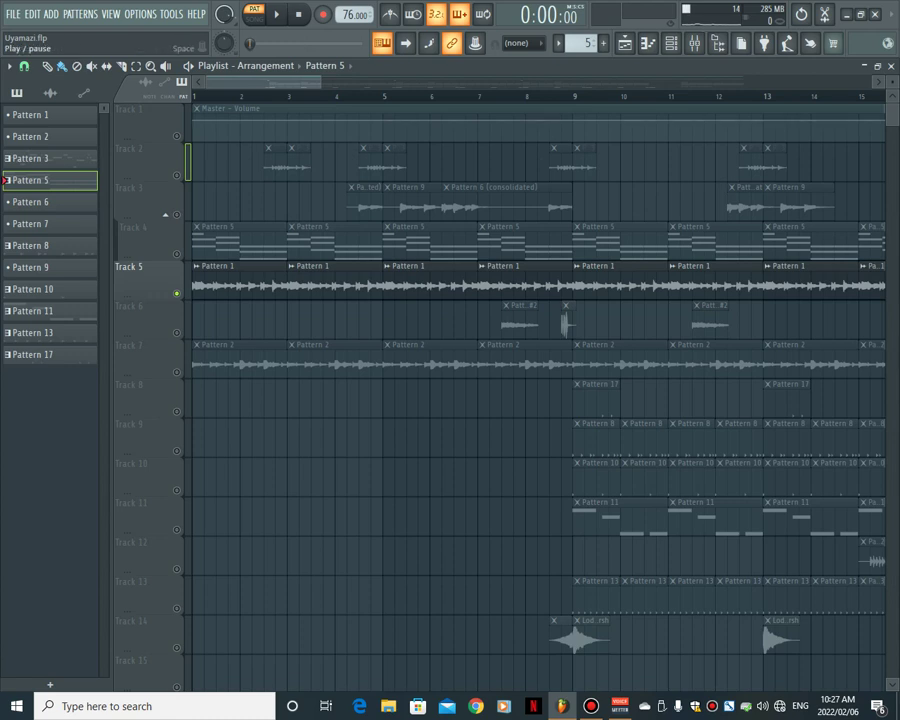
Step: Switch playback to song mode and play Track 5 on its own from the start
left_click(277, 15)
left_click(277, 15)
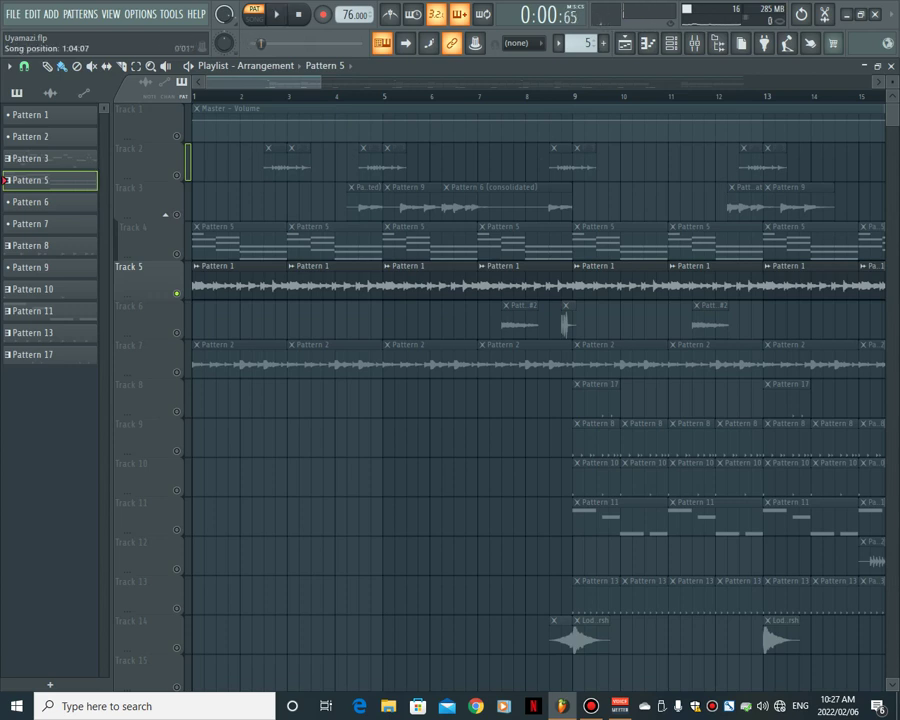
left_click(255, 14)
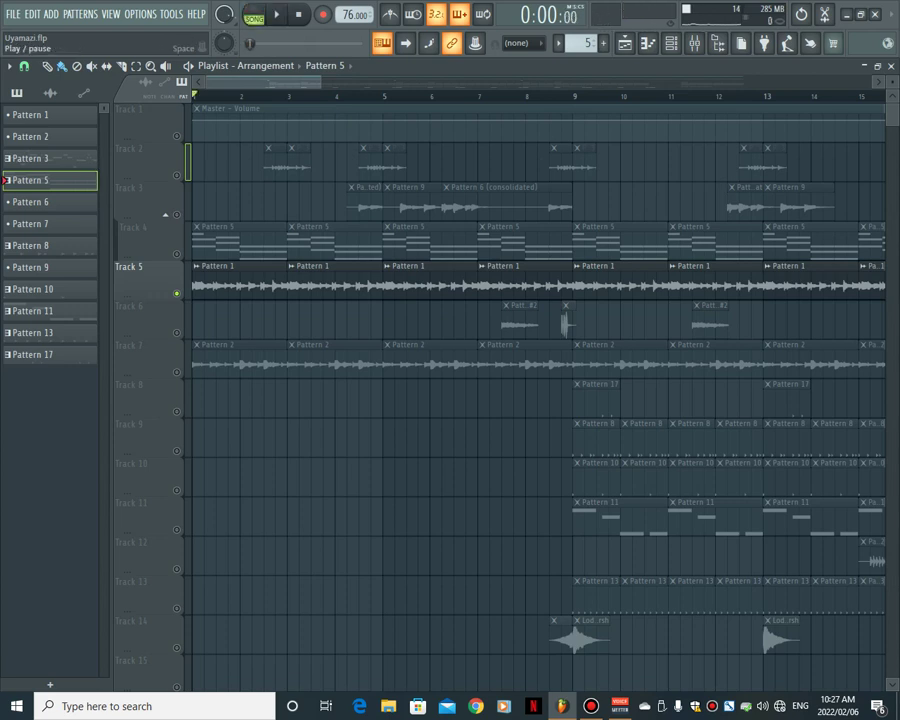
left_click(277, 14)
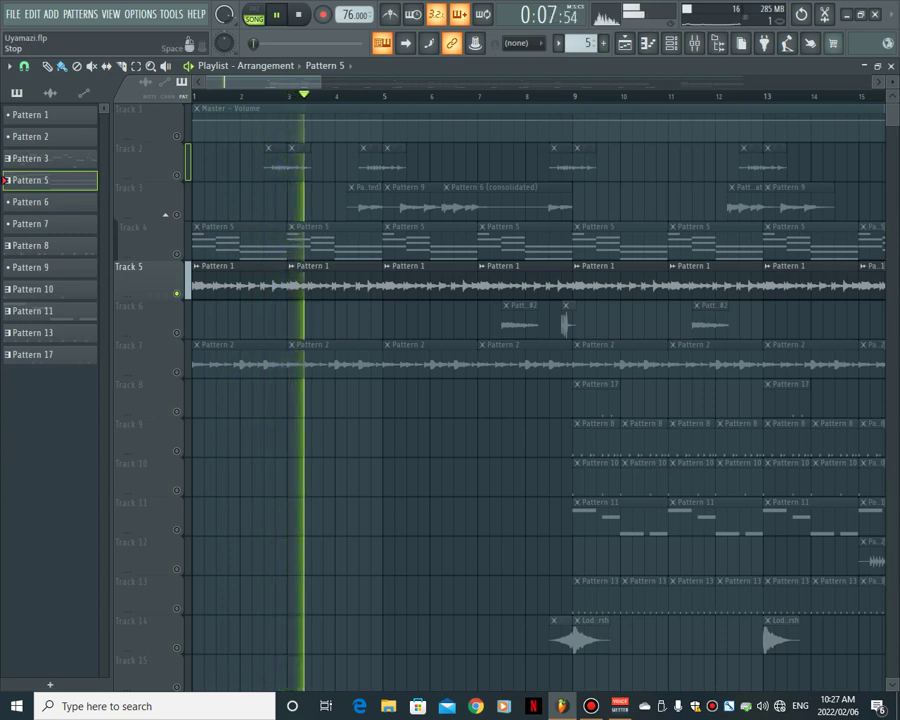
key("space")
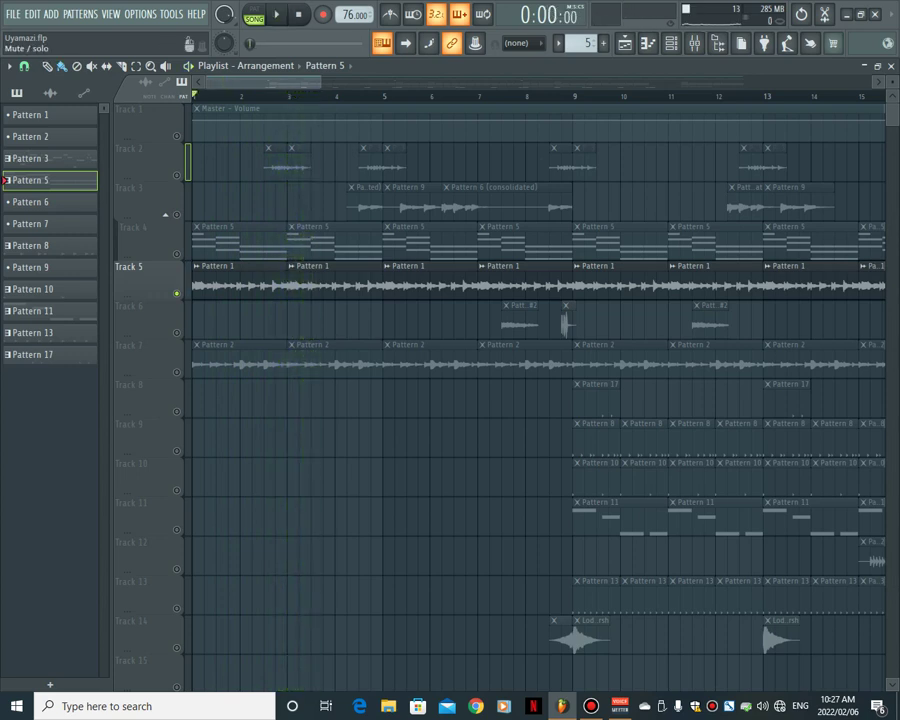
Step: Unmute Track 4 and play it together with Track 5
left_click(177, 254)
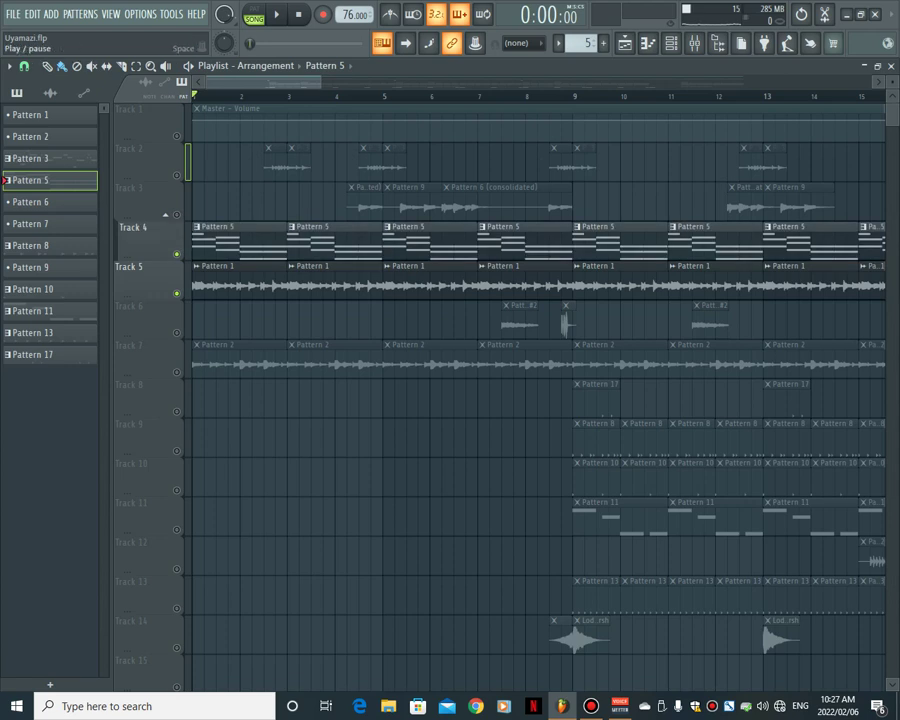
key("space")
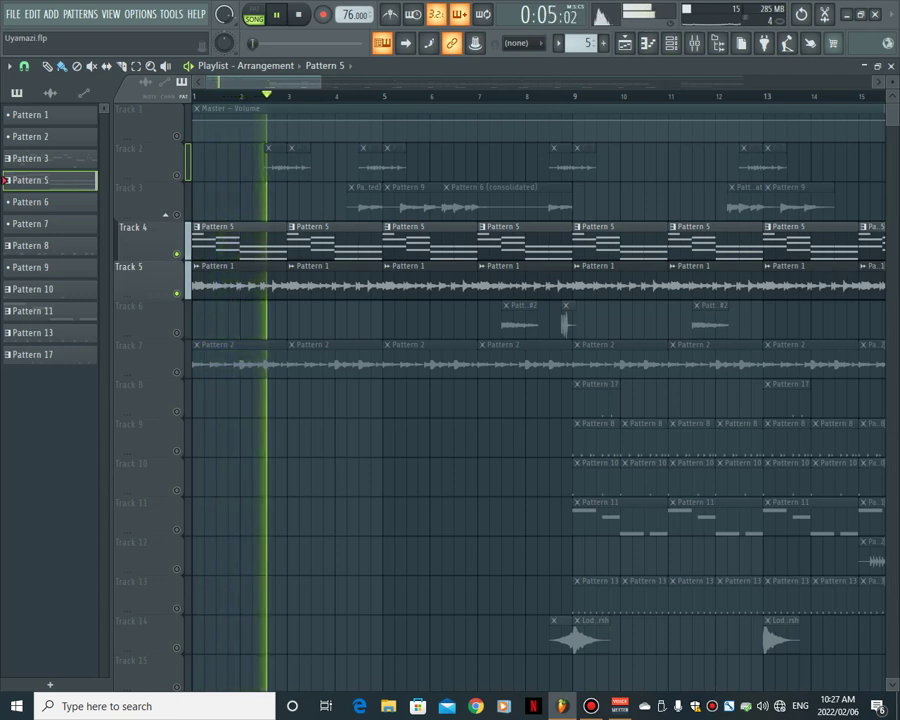
left_click(298, 15)
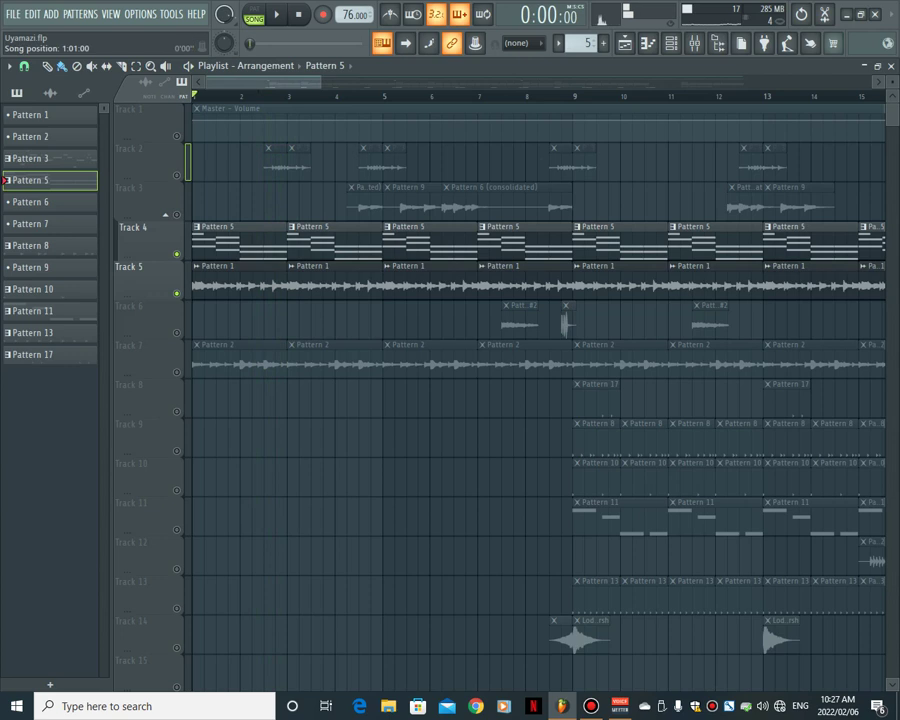
Step: Mute Tracks 4 and 5, unmute Track 7, and play it on its own
left_click(177, 293)
left_click(177, 254)
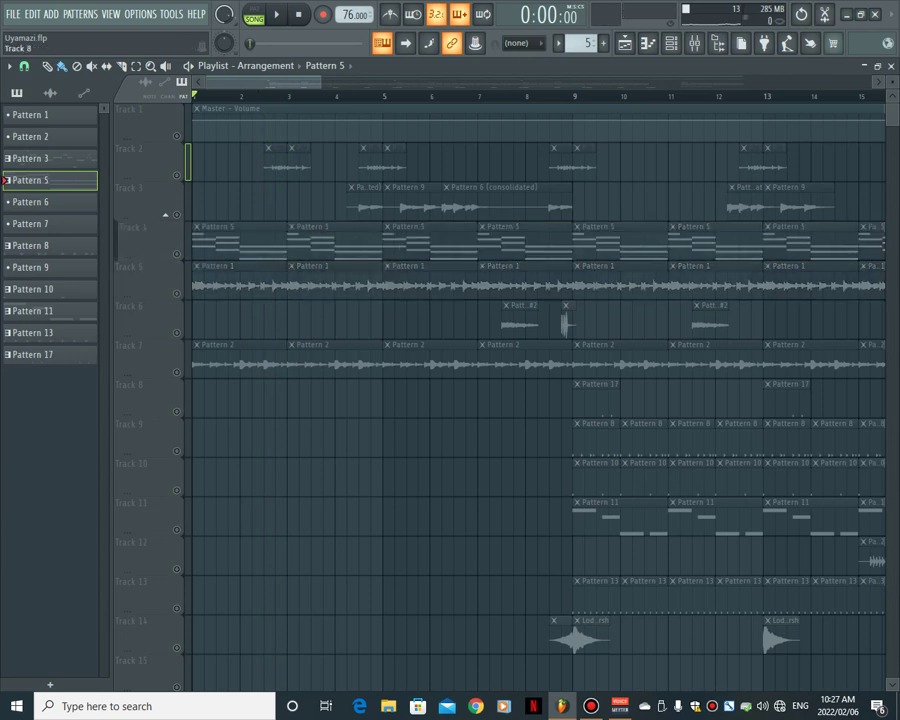
left_click(176, 372)
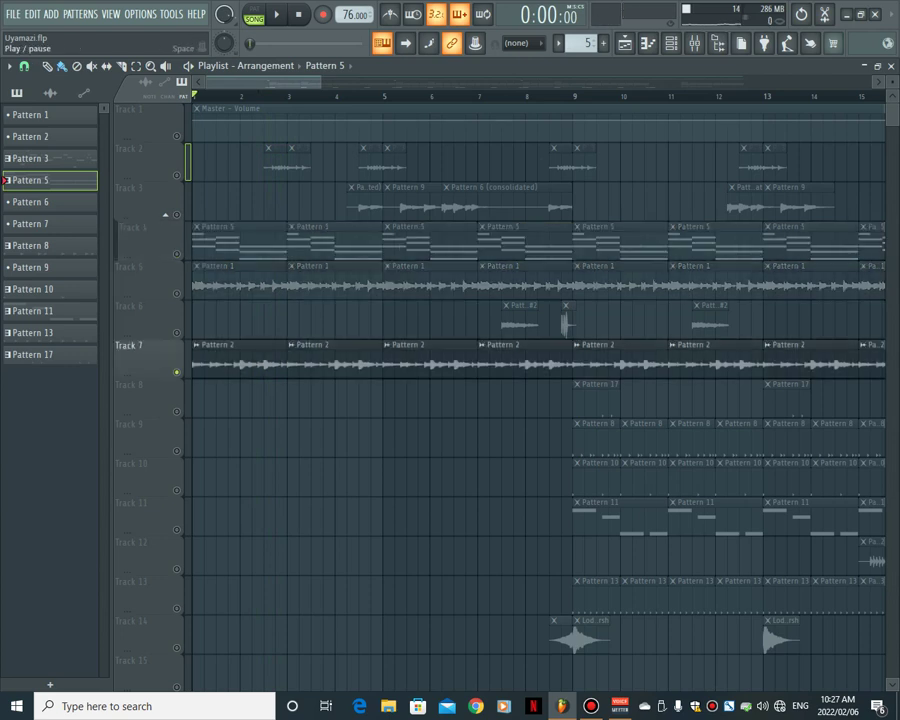
left_click(276, 14)
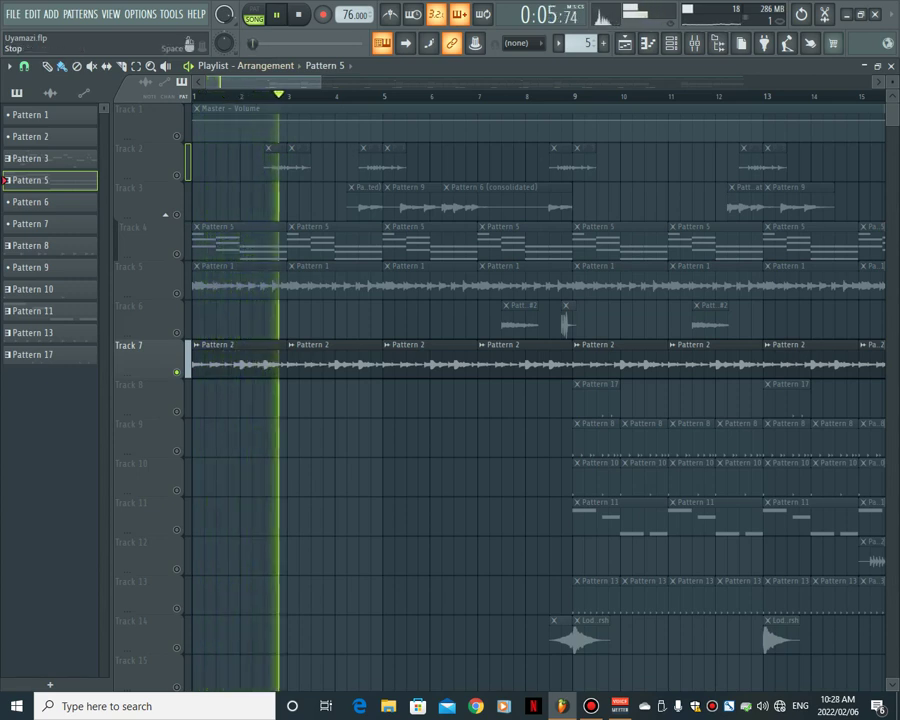
key("space")
Step: Unmute Track 4 and play it together with Track 7
left_click(177, 254)
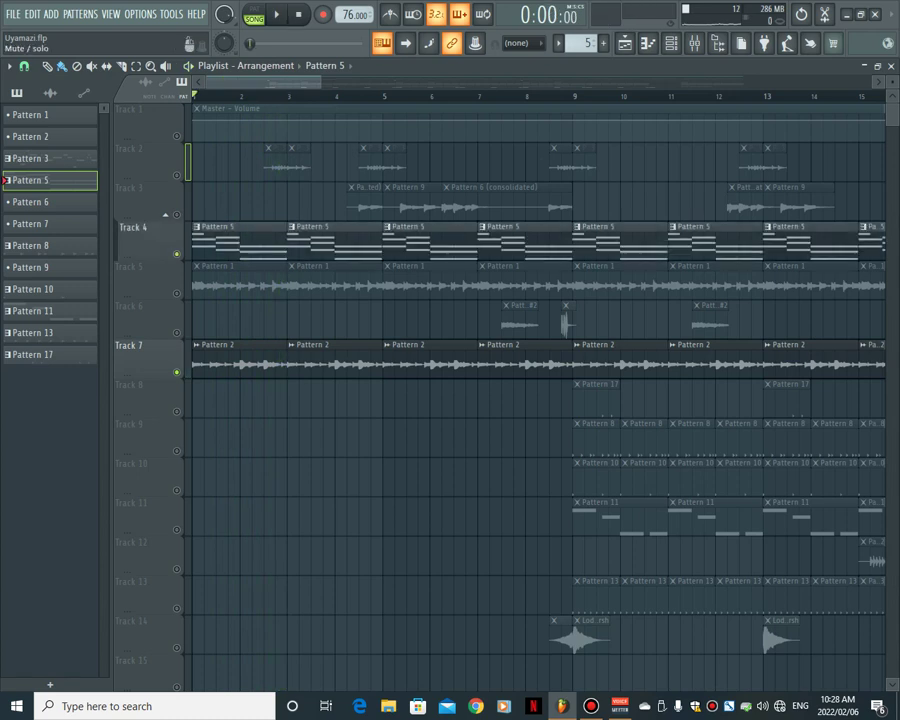
key("space")
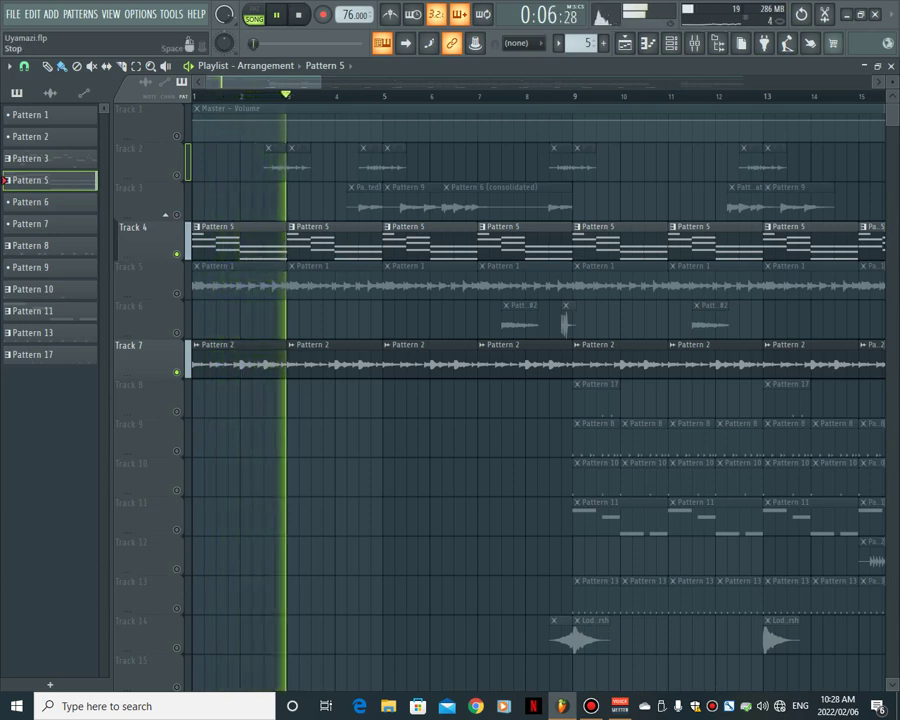
left_click(298, 14)
Step: Unmute Track 2, mute Track 7, and play Tracks 2 and 4 from the start of Track 2's first clip
left_click(177, 175)
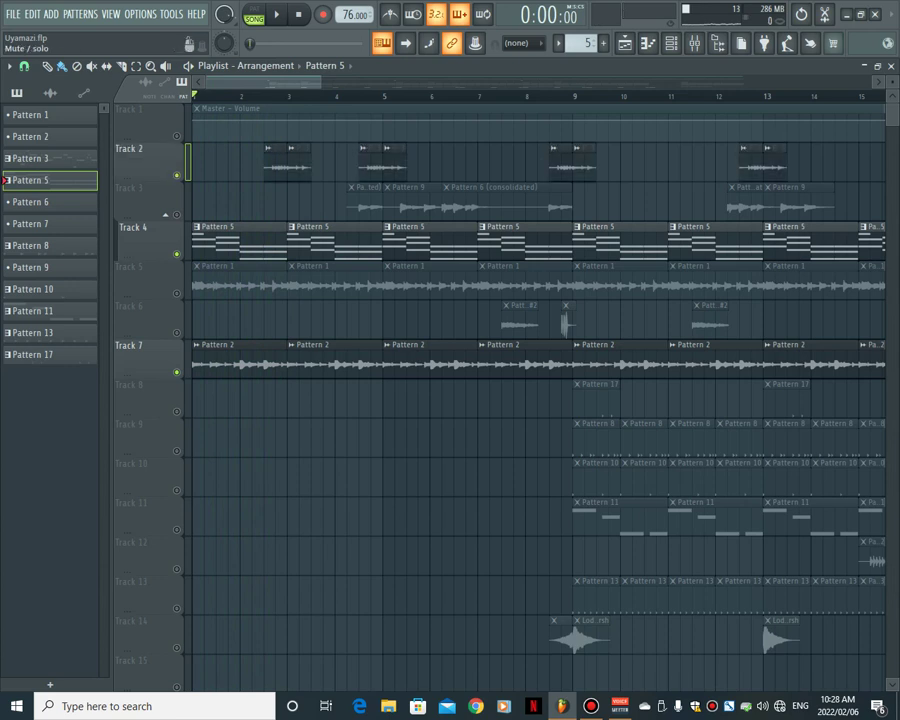
left_click(252, 95)
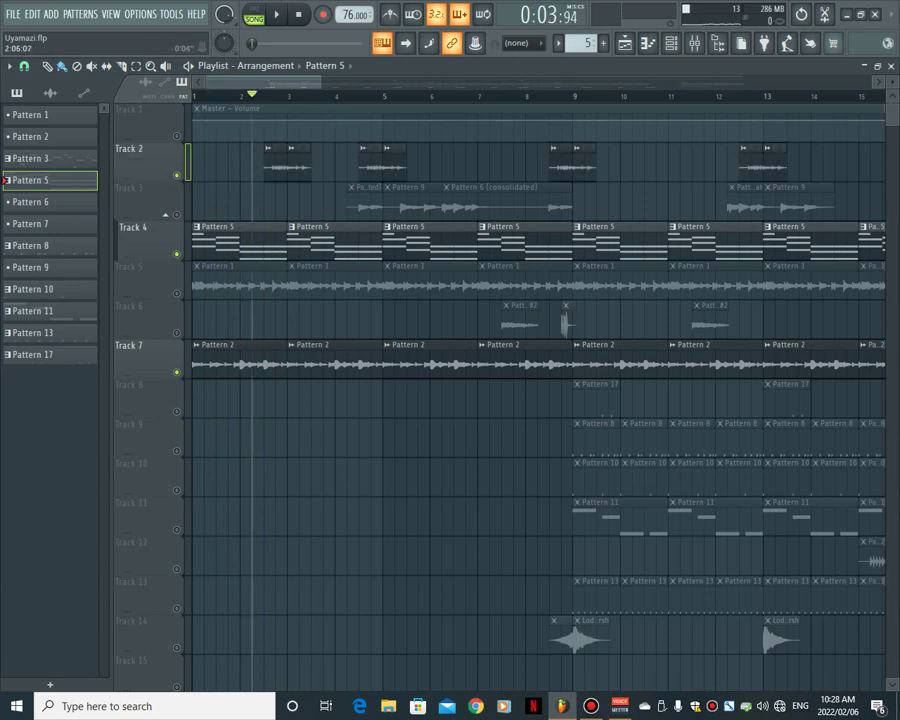
left_click(264, 95)
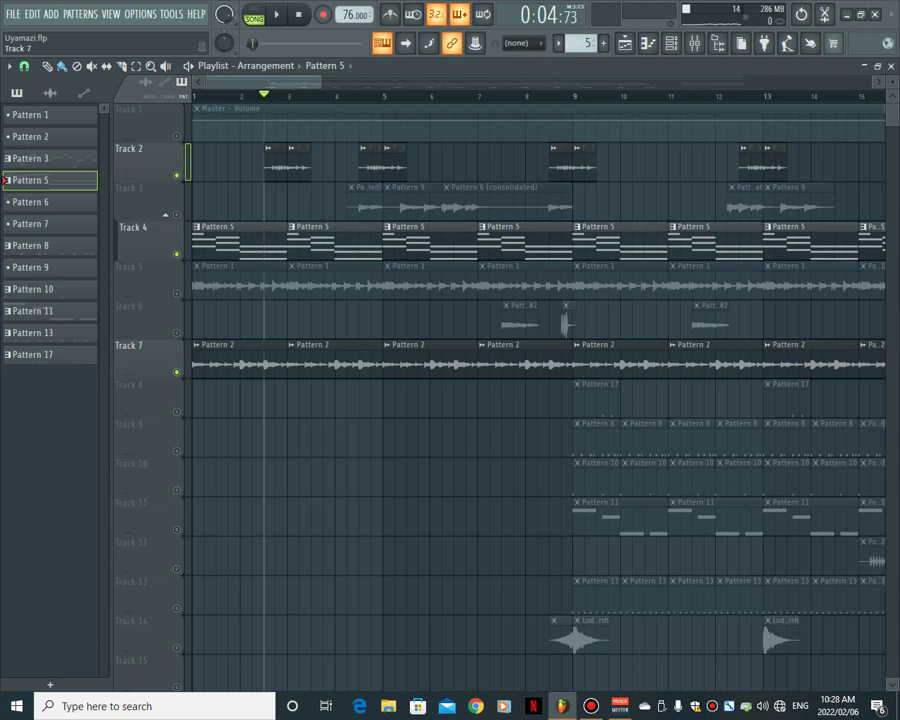
left_click(177, 372)
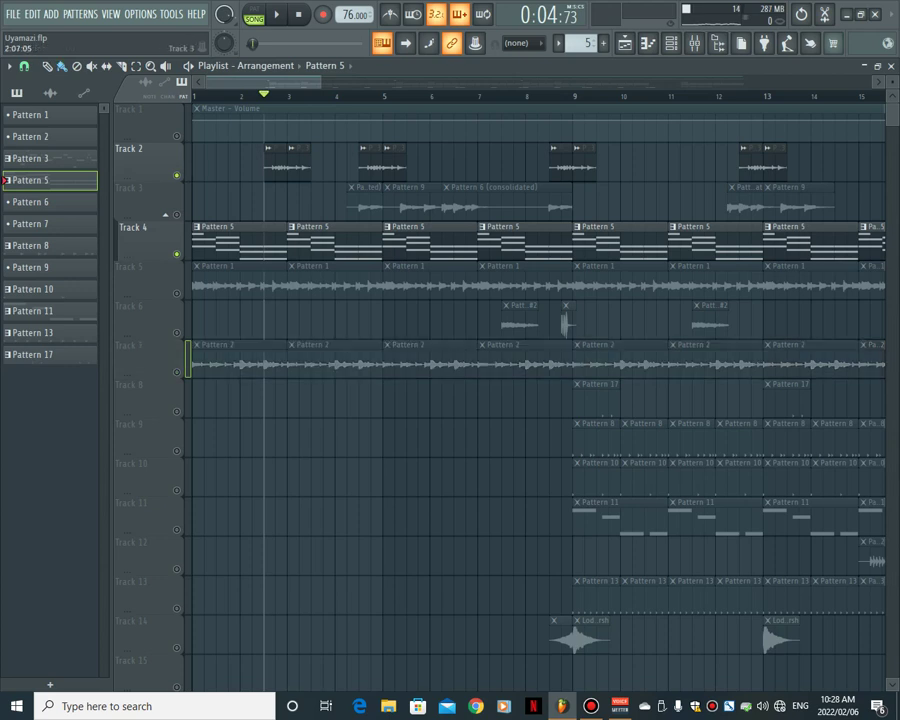
left_click(277, 15)
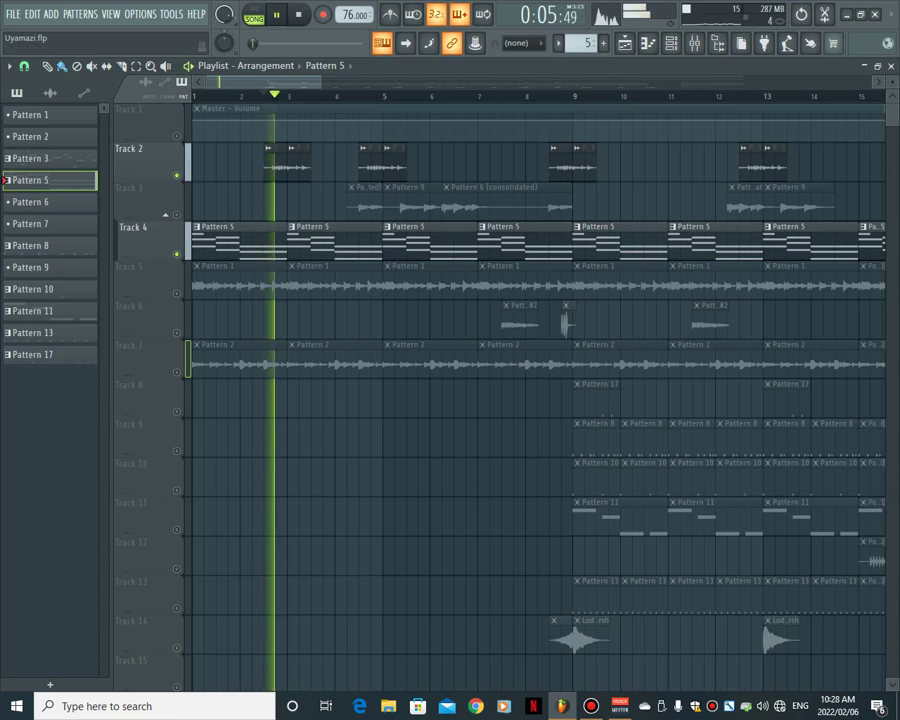
Step: Mute Track 4 and replay Track 2 alone from the start of its first clip
left_click(177, 254)
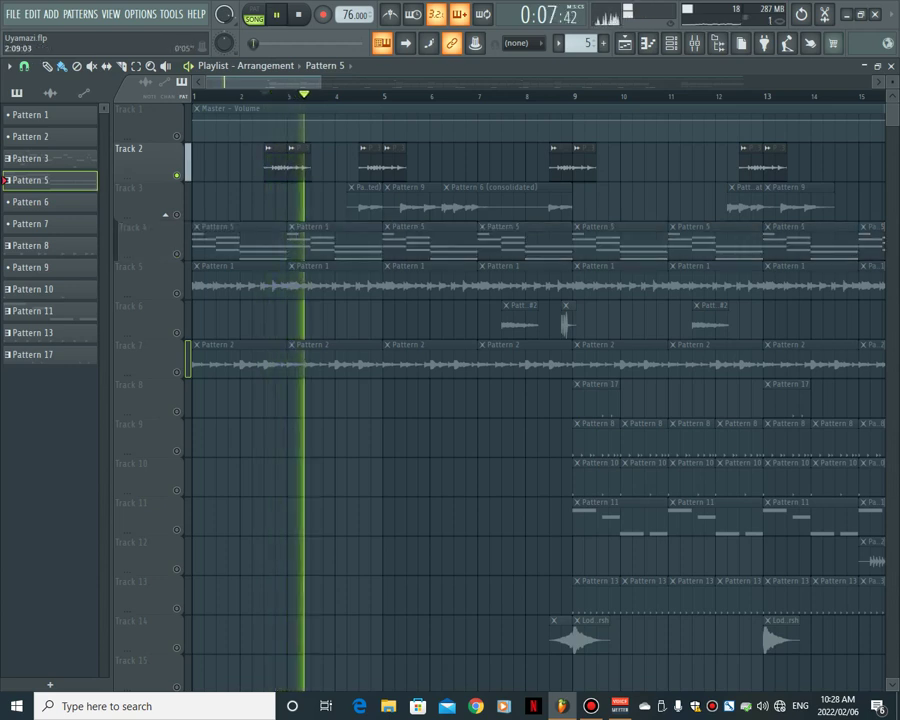
left_click(265, 95)
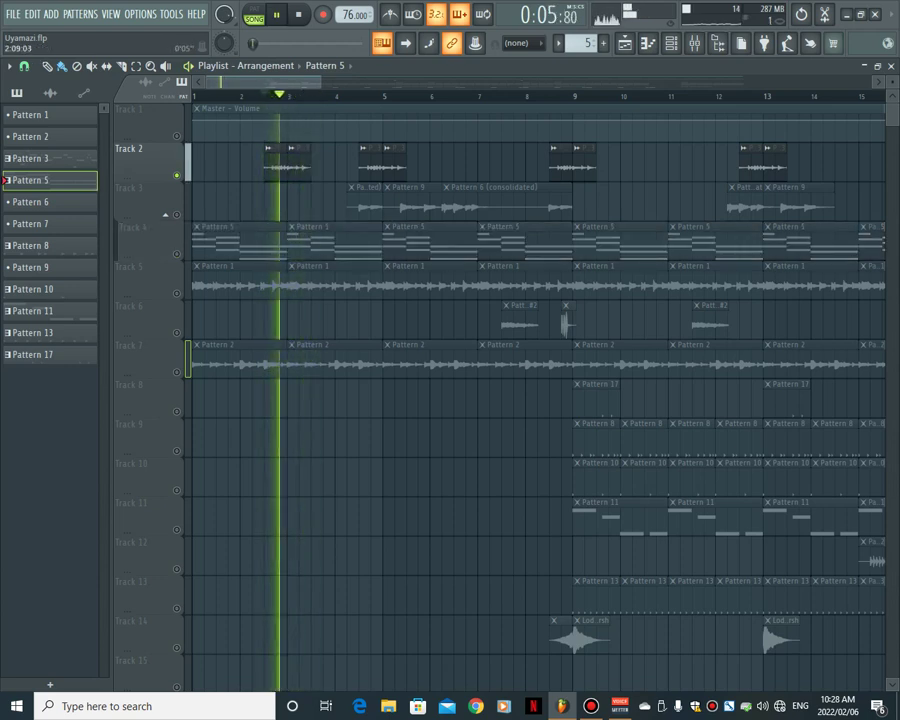
key("space")
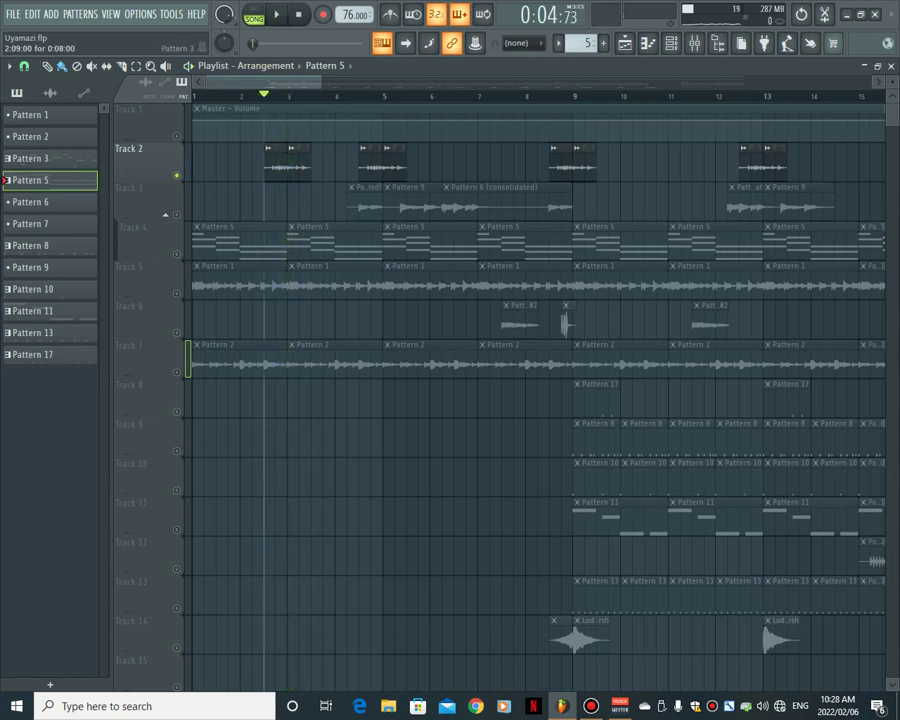
Step: Extend the first Pattern 3 clip on Track 2 back to bar 1 and play it from the start
left_click_drag(267, 165, 193, 165)
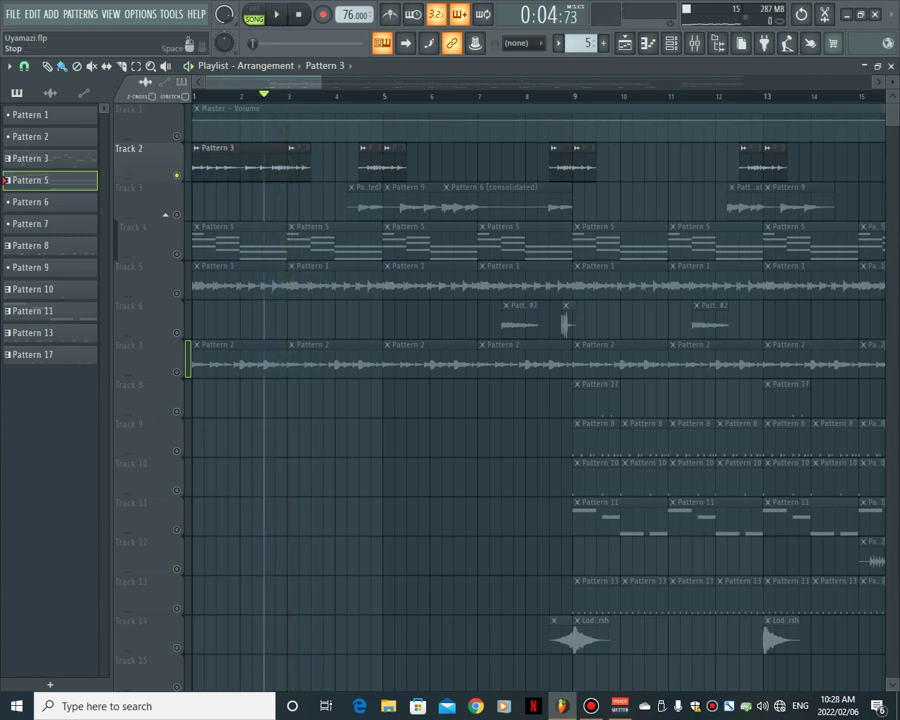
left_click(195, 95)
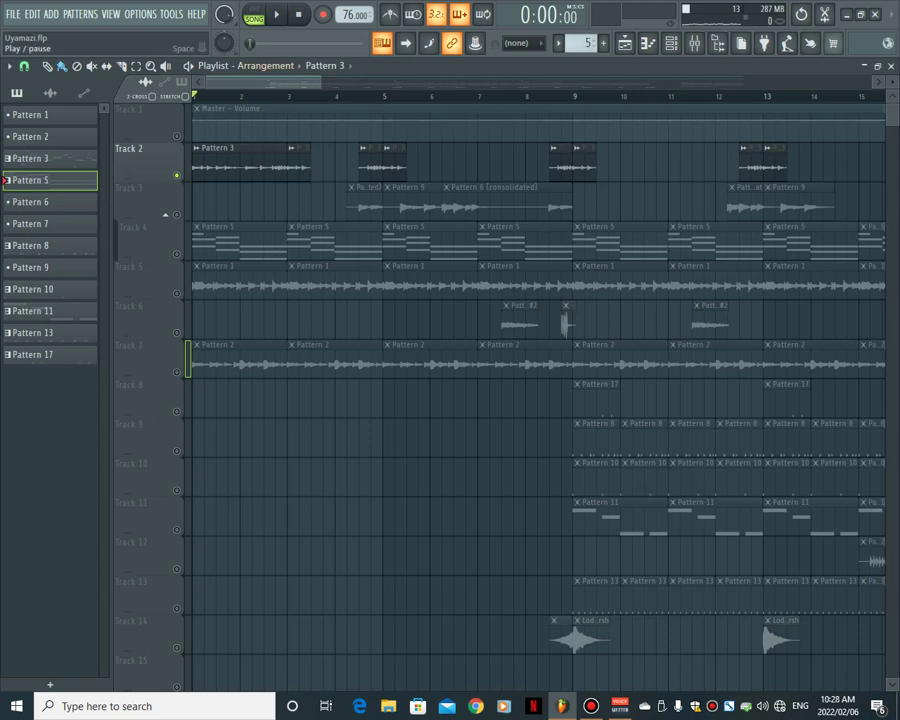
key("space")
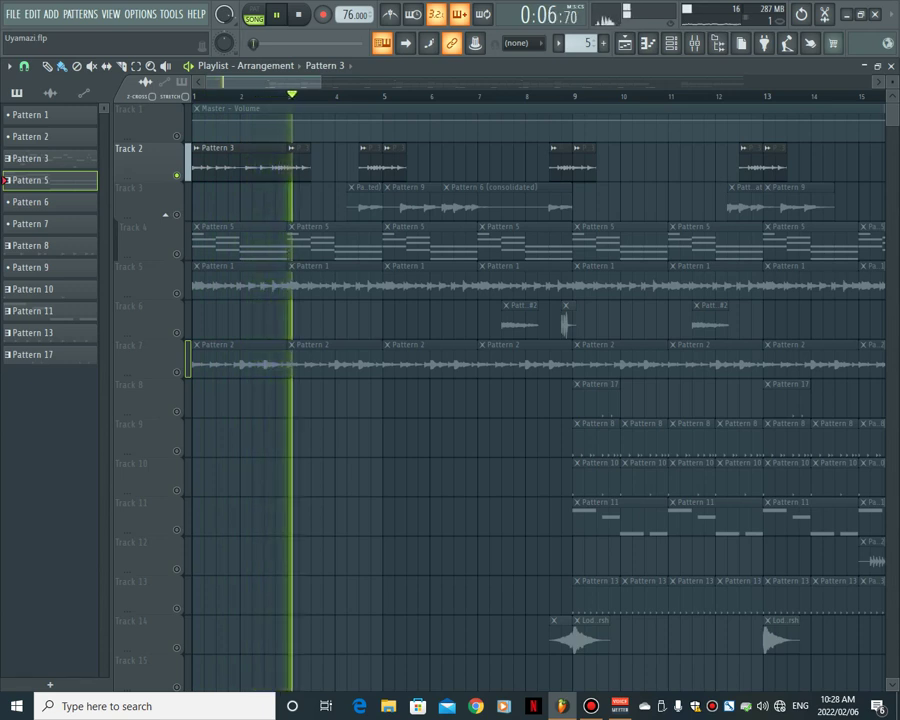
key("space")
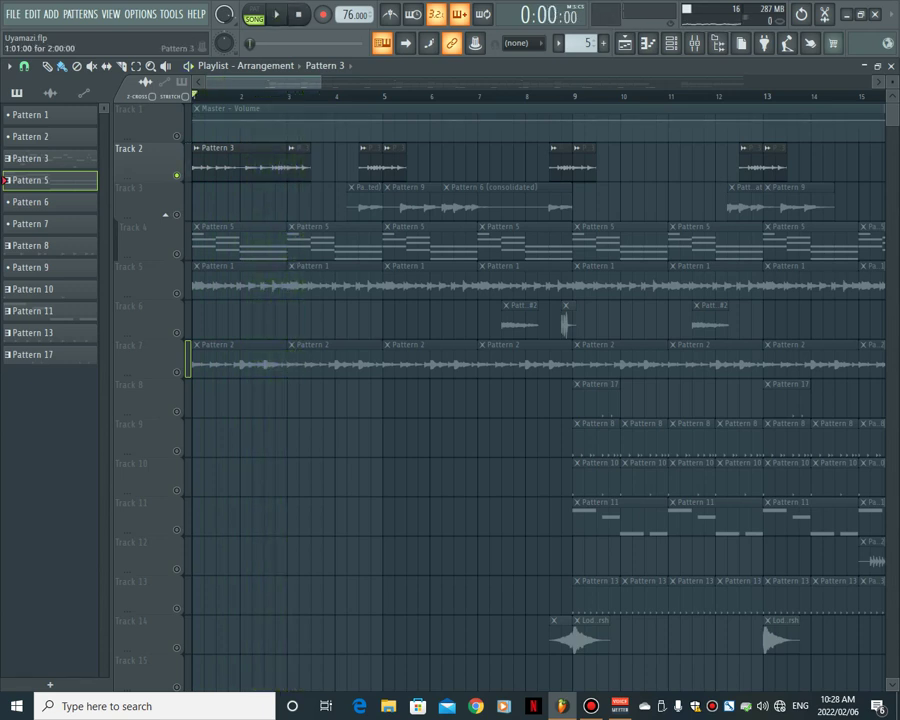
Step: Trim the first Pattern 3 clip on Track 2 to start midway through bar 2, and play it from there with Tracks 5 and 7
left_click_drag(194, 165, 241, 165)
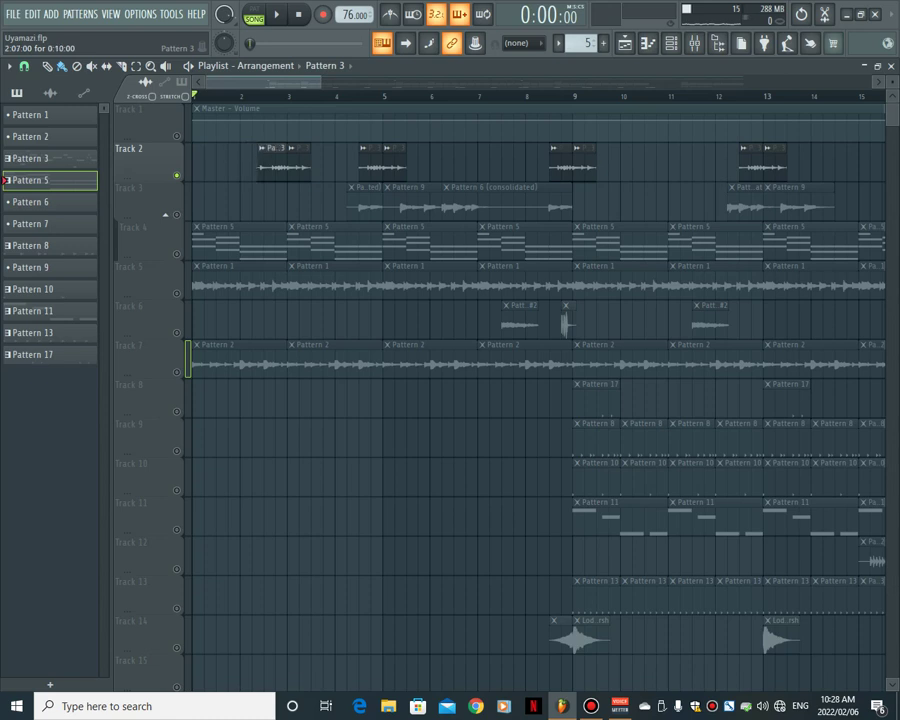
left_click(263, 96)
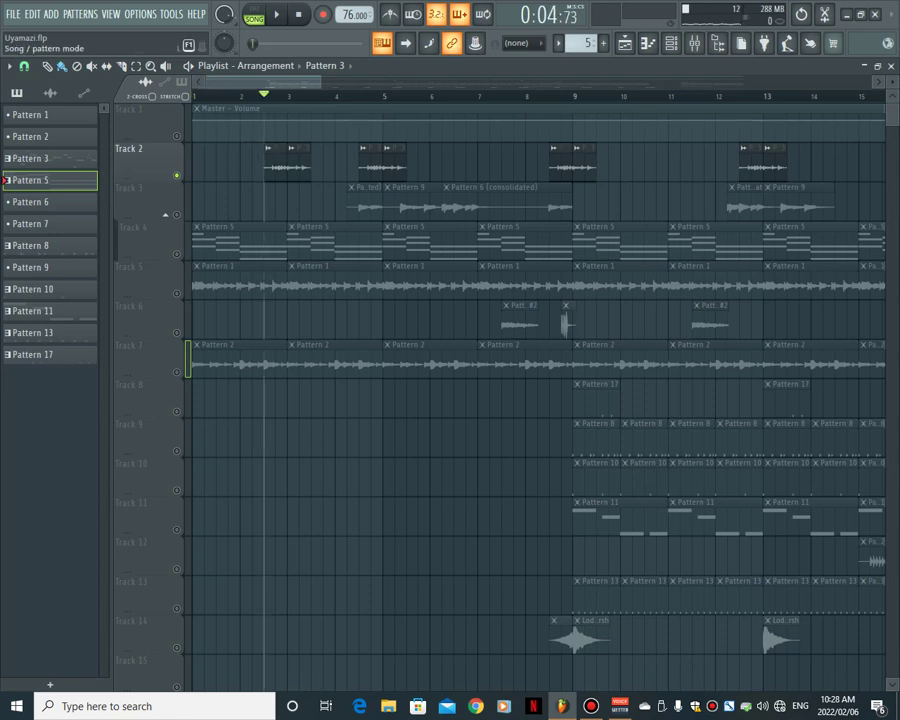
left_click(277, 15)
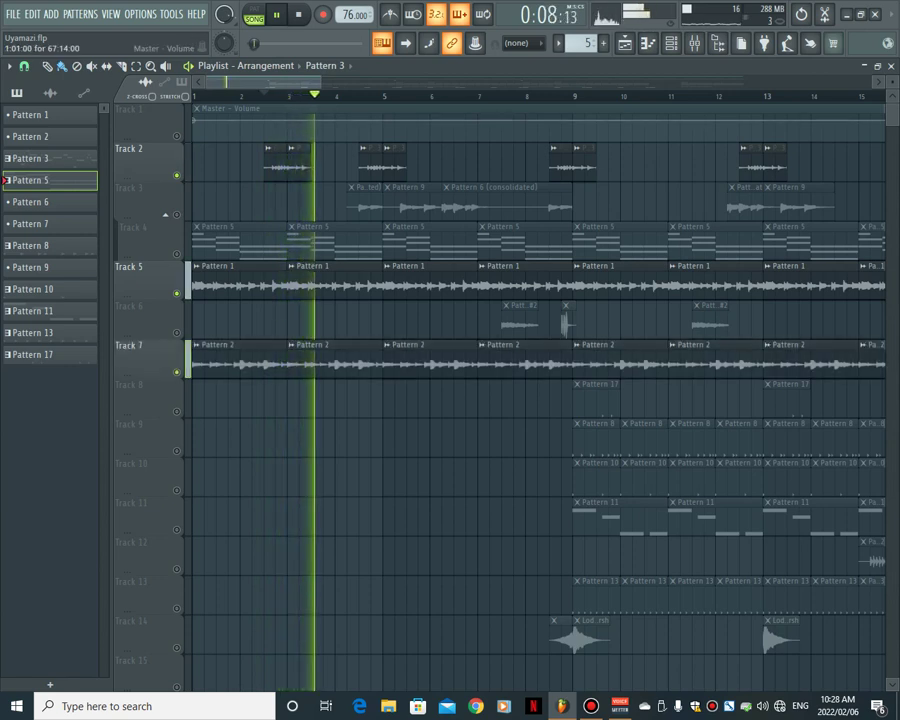
key("space")
left_click(298, 15)
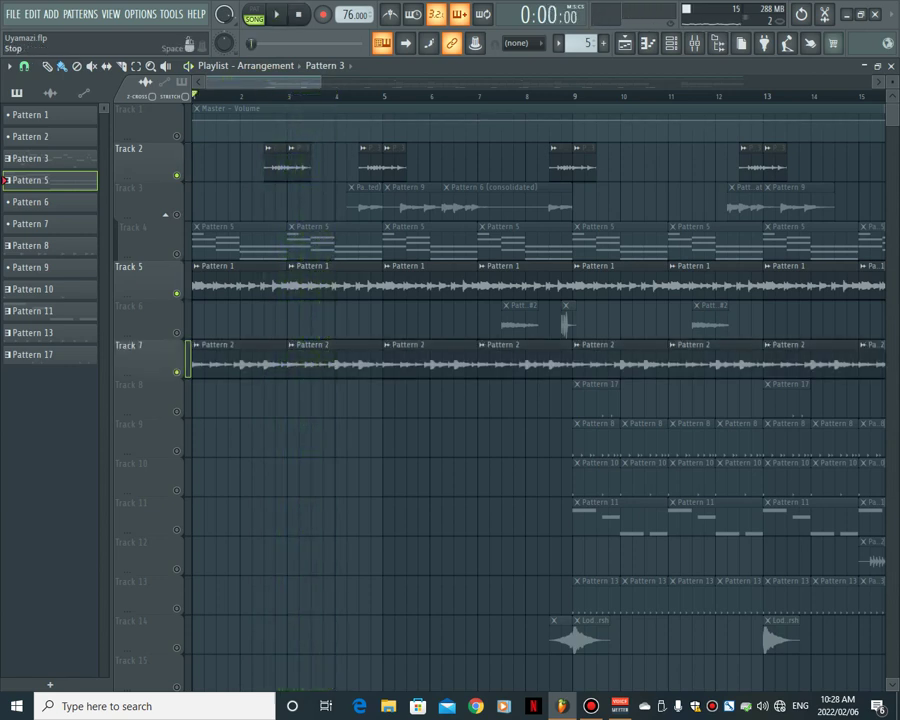
Step: Play Tracks 2, 5 and 7 together from bar 1, replaying them with Track 4 unmuted as well
key("space")
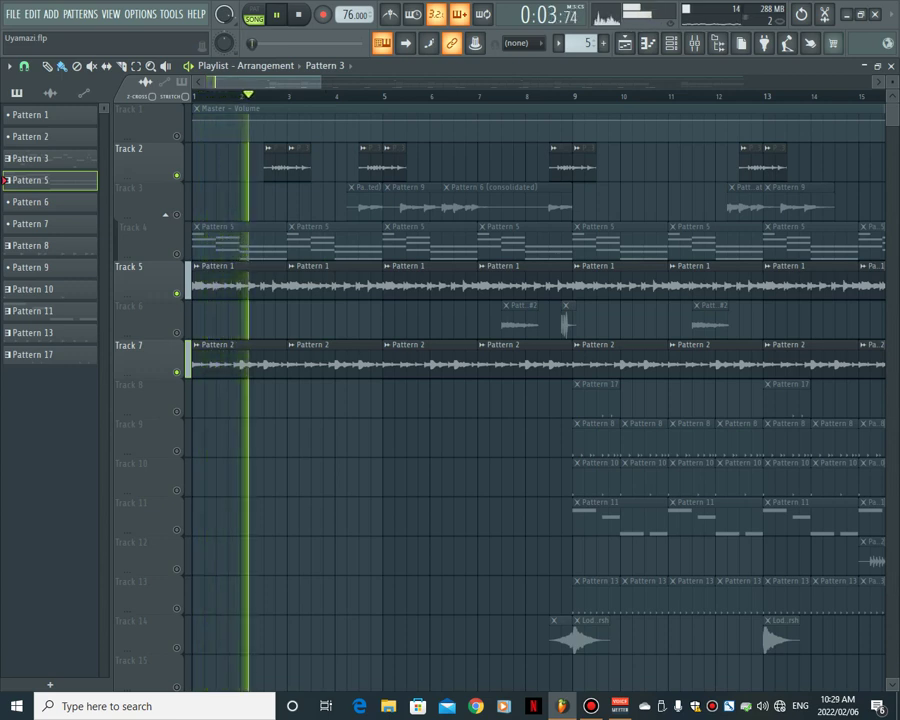
left_click(298, 14)
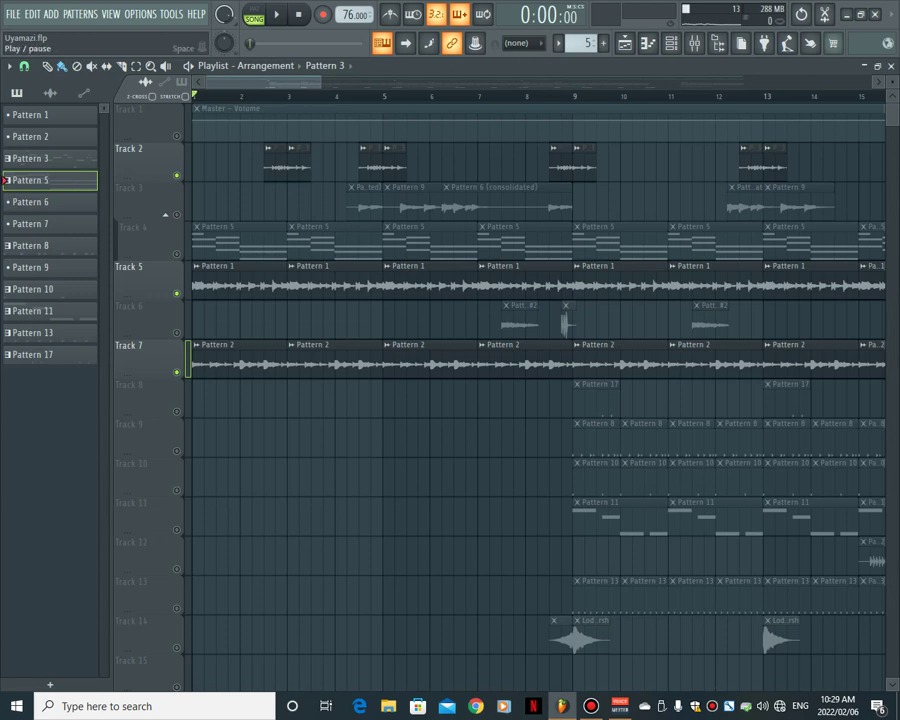
left_click(277, 14)
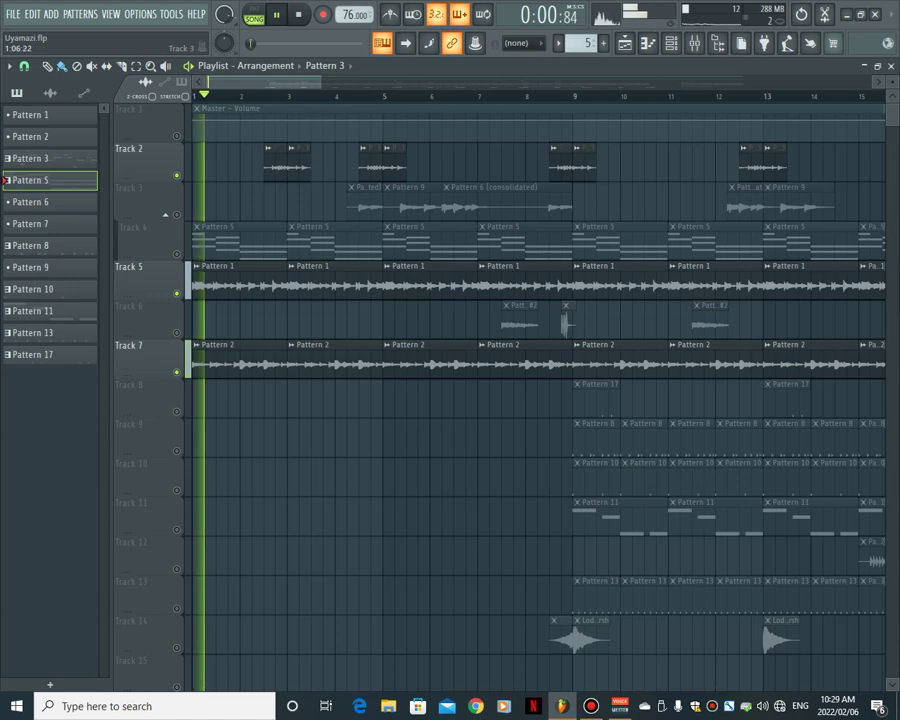
left_click(177, 254)
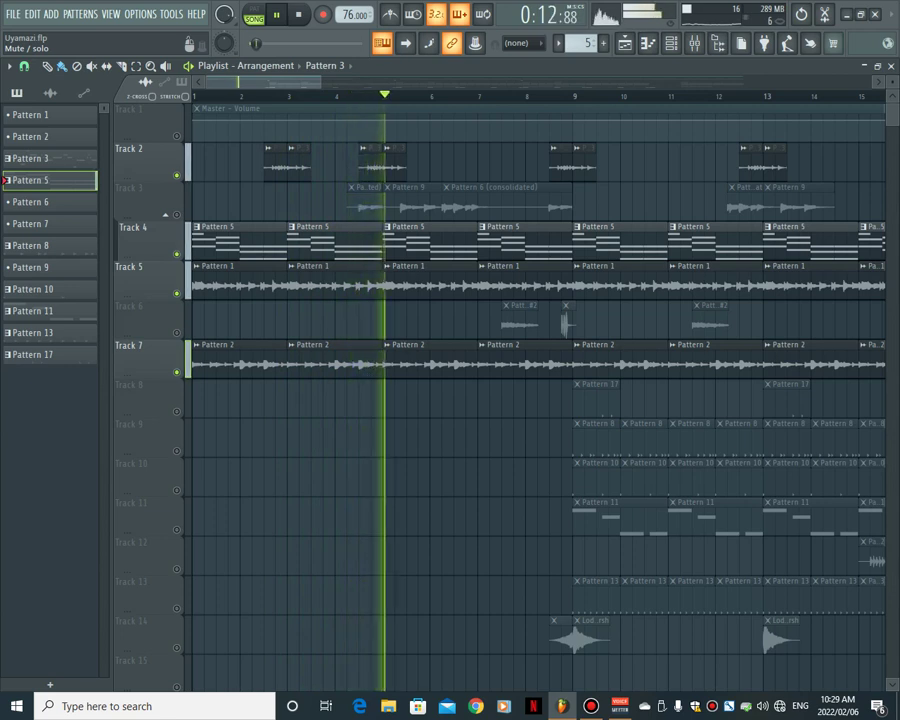
key("space")
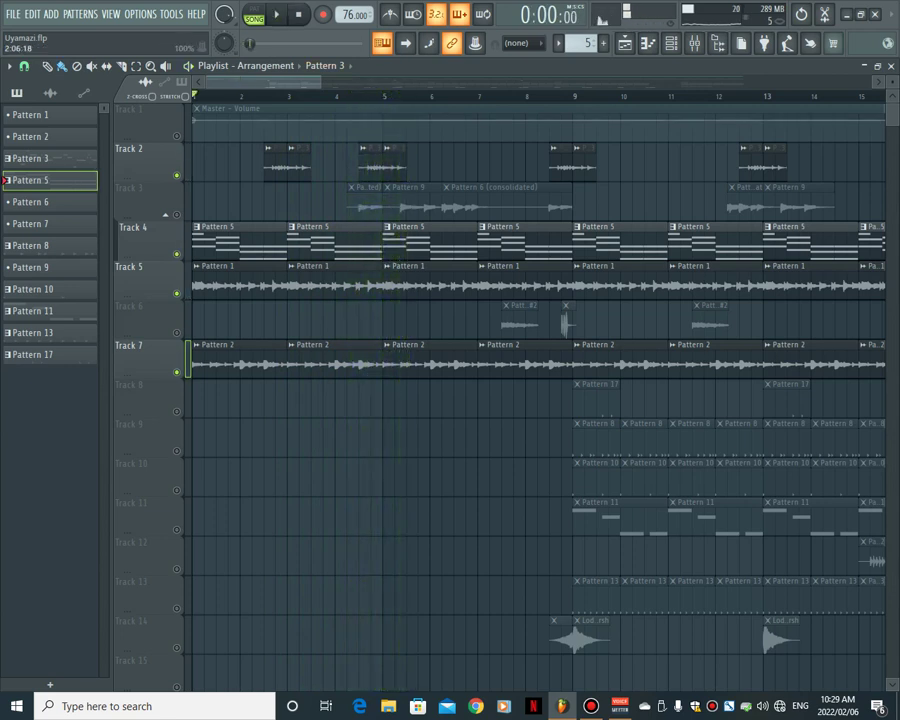
Step: Solo Track 3 and play it from just before its first clip in bar 4
left_click(166, 214)
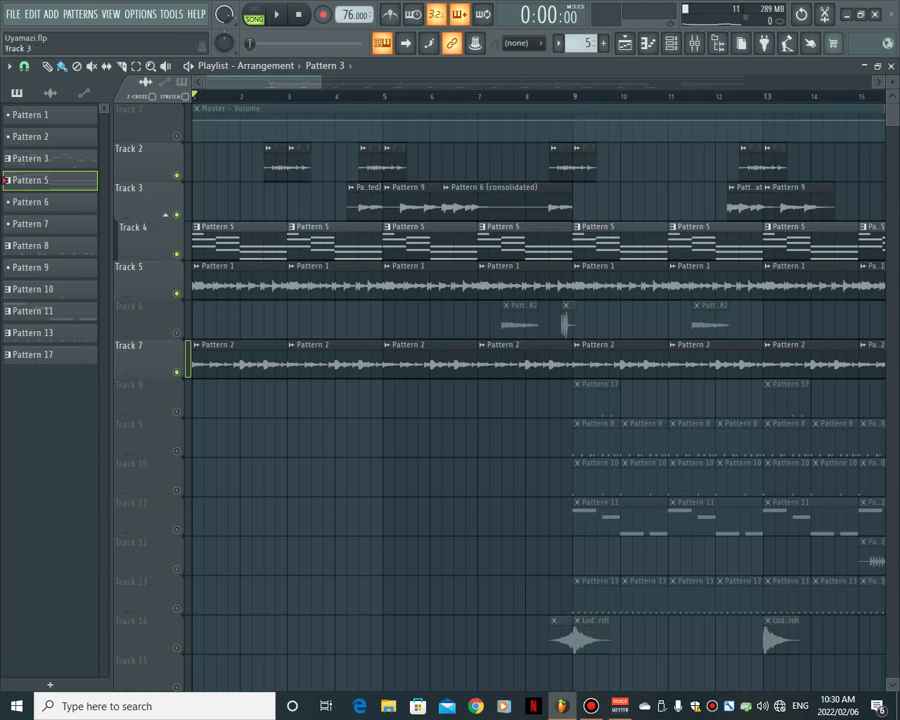
scroll(350, 96, "right", 1)
left_click(330, 96)
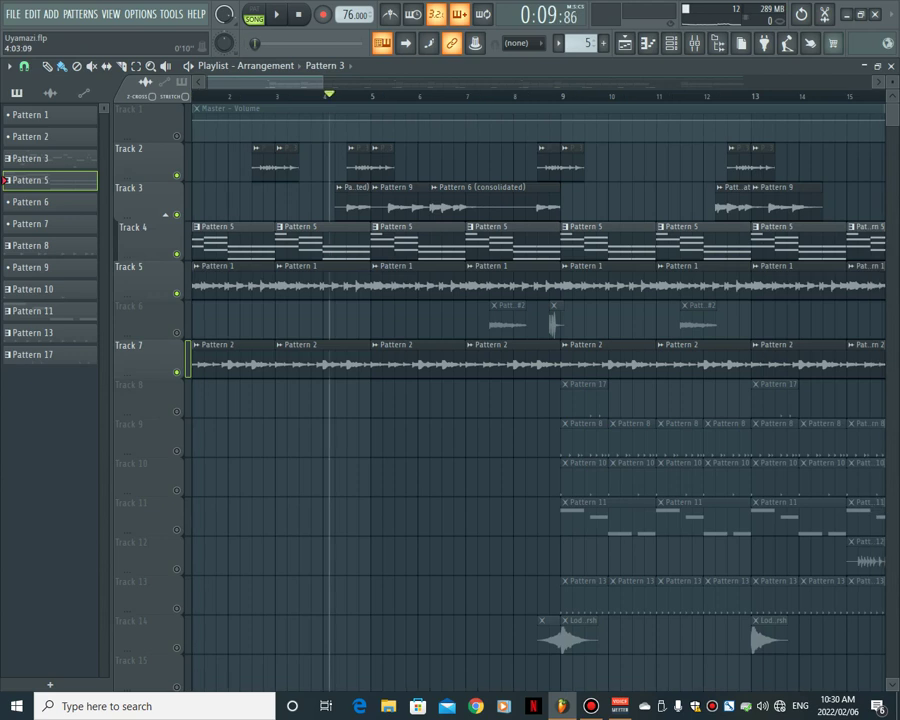
right_click(177, 215)
left_click(277, 15)
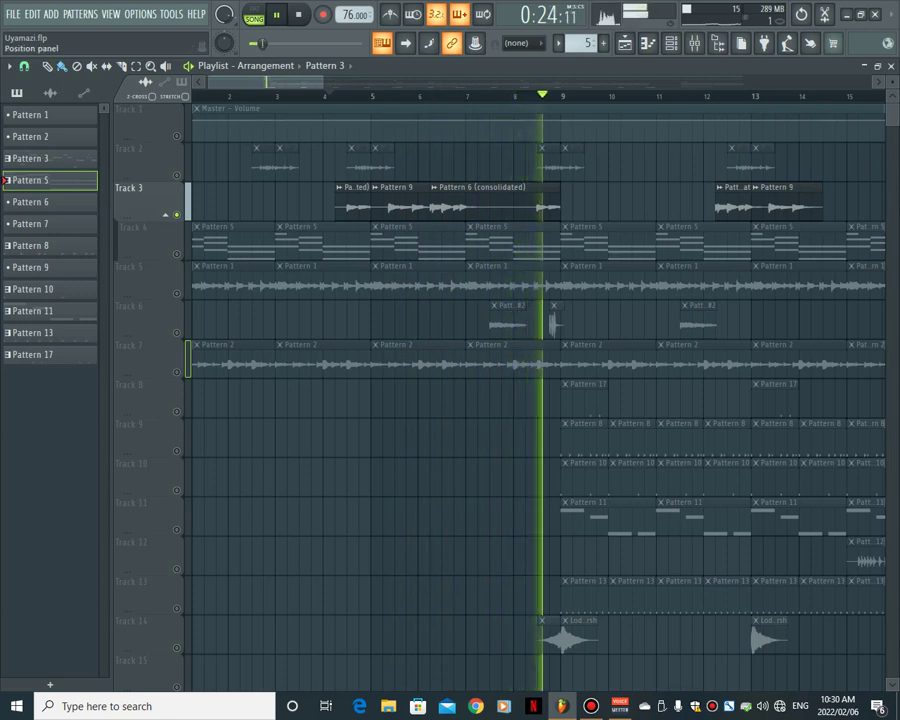
left_click(298, 14)
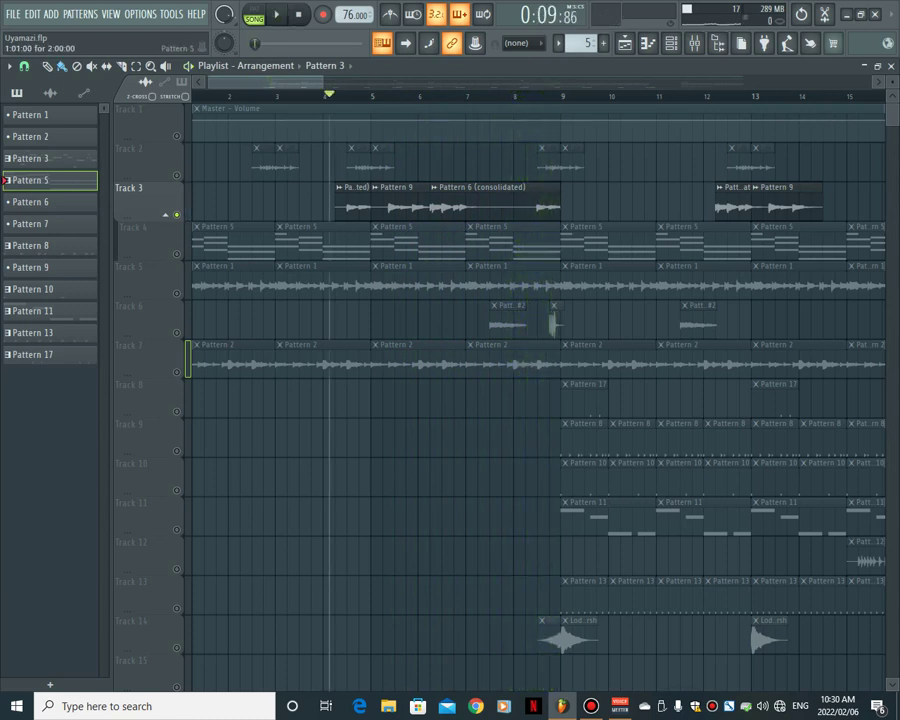
Step: Unmute Tracks 2, 4, 5, 6 and 7 and play them together with Track 3 from bar 4
left_click(177, 254)
left_click(177, 293)
left_click(177, 332)
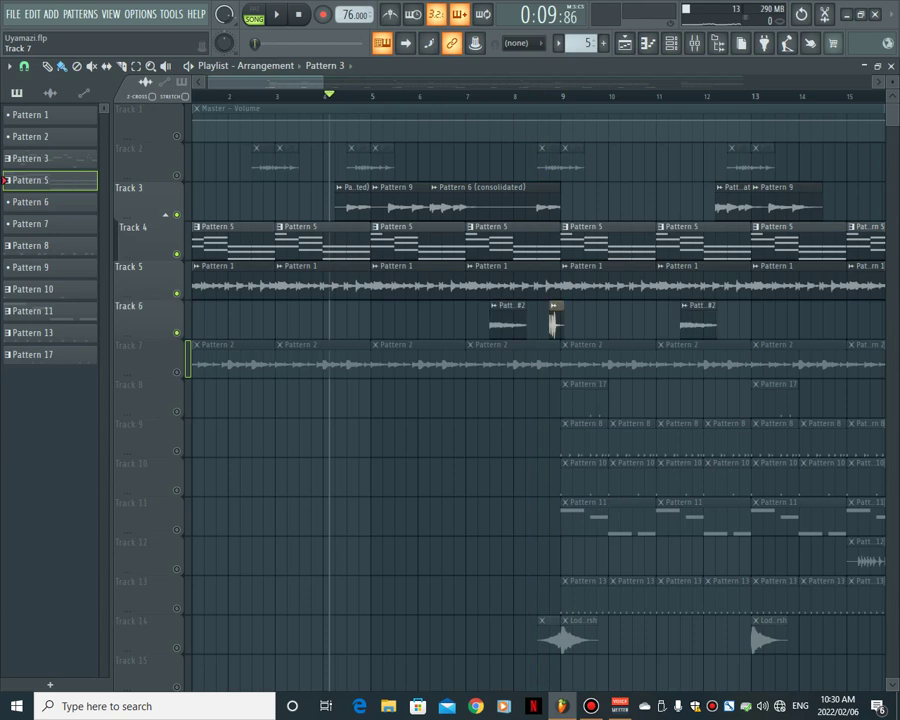
left_click(177, 371)
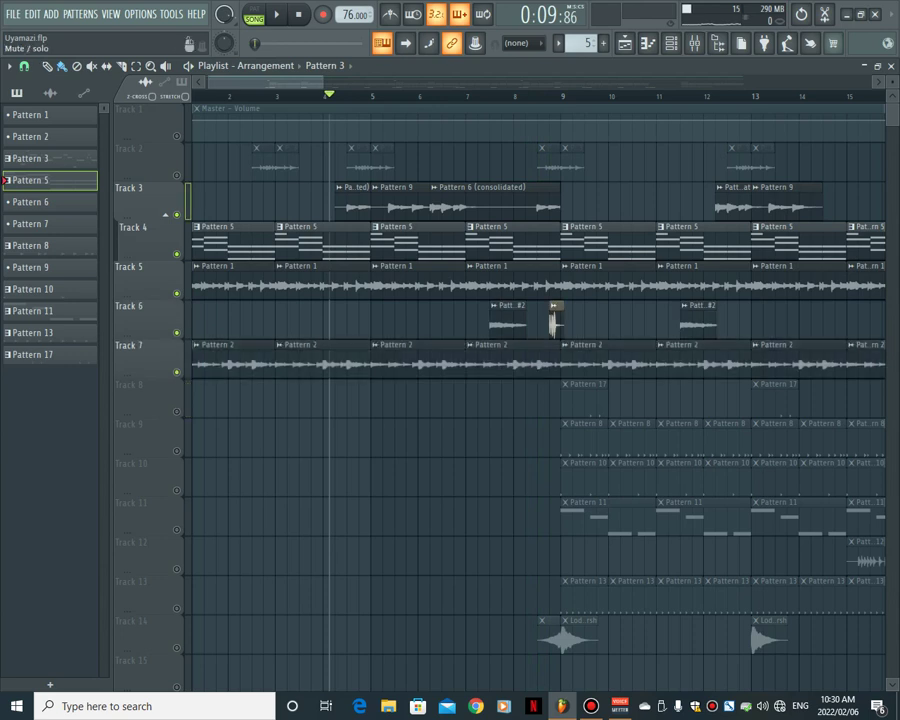
left_click(177, 175)
left_click(277, 15)
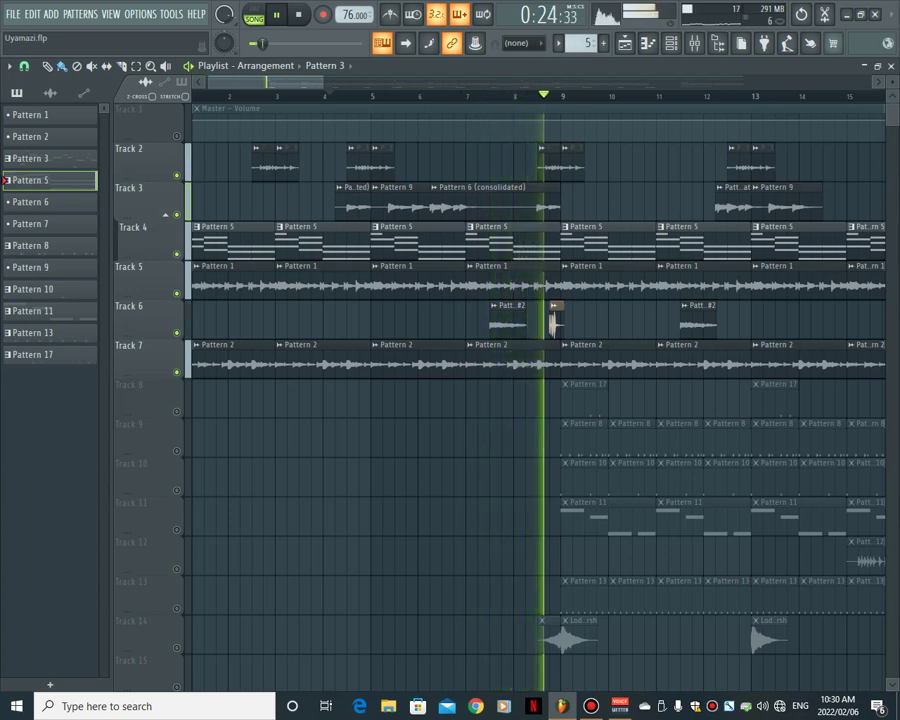
left_click(298, 14)
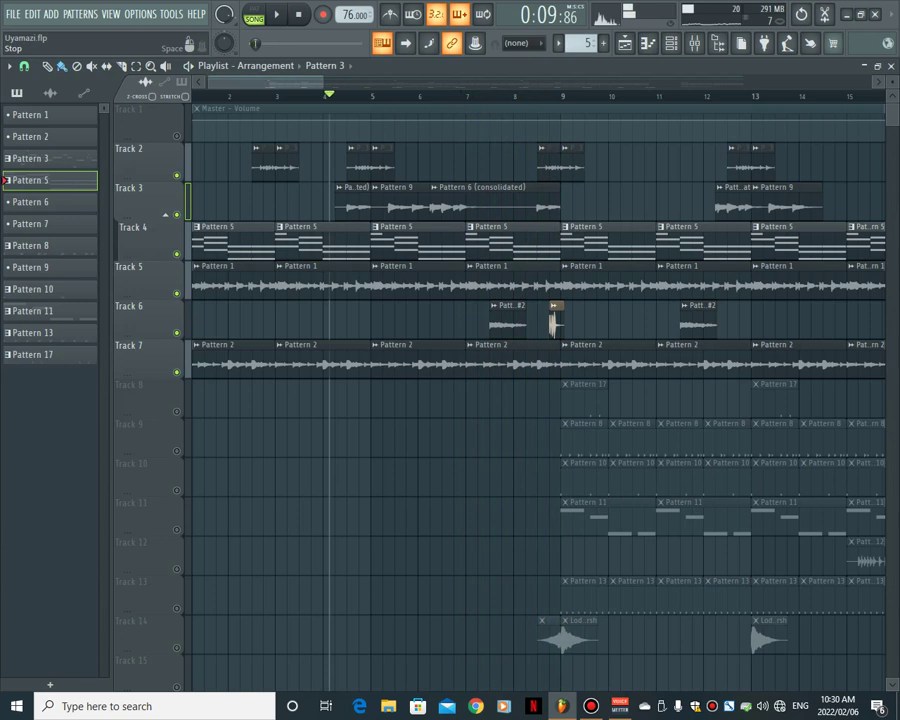
Step: Solo Track 6 and play its first clip twice from midway through bar 7
right_click(177, 333)
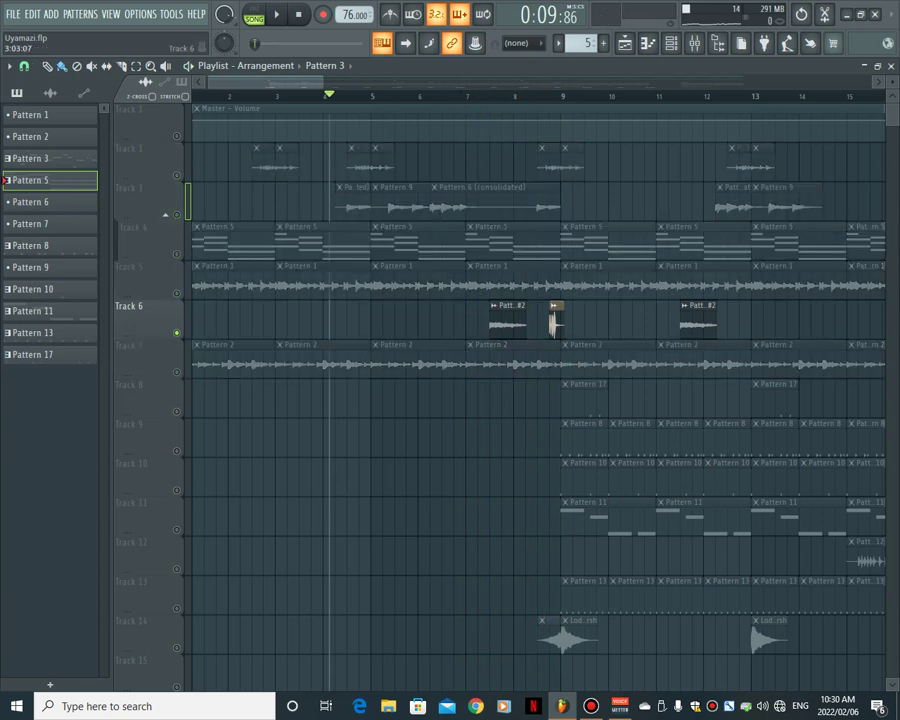
left_click(489, 96)
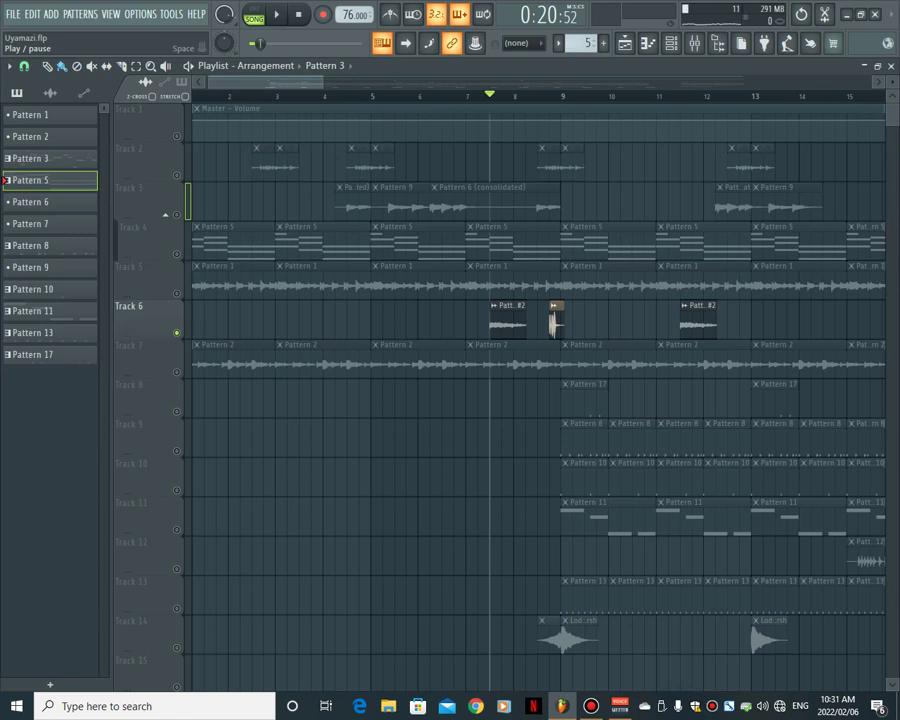
left_click(277, 14)
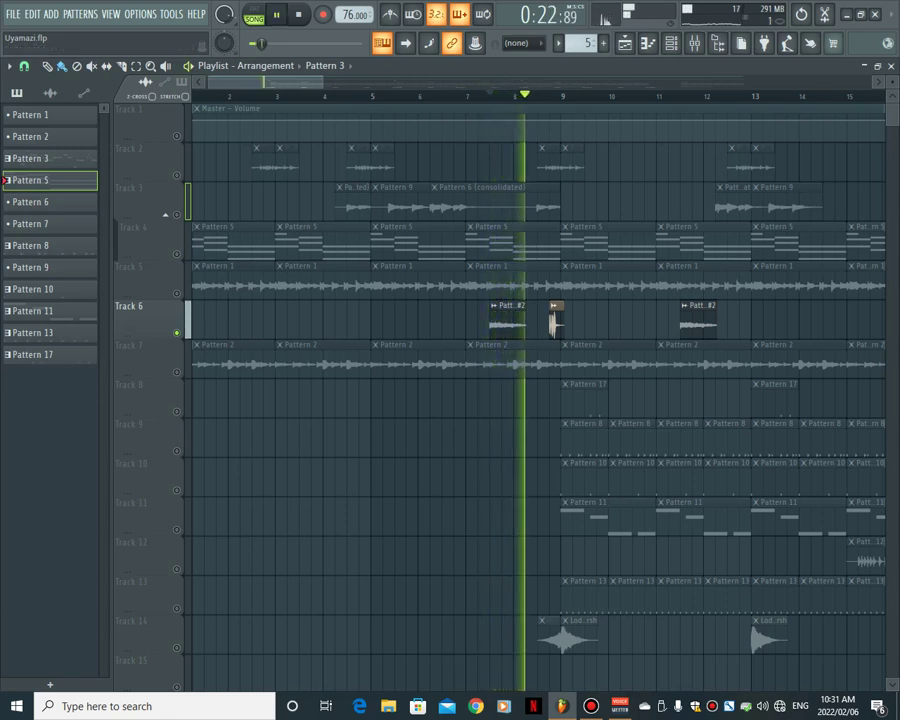
left_click(298, 14)
left_click(277, 14)
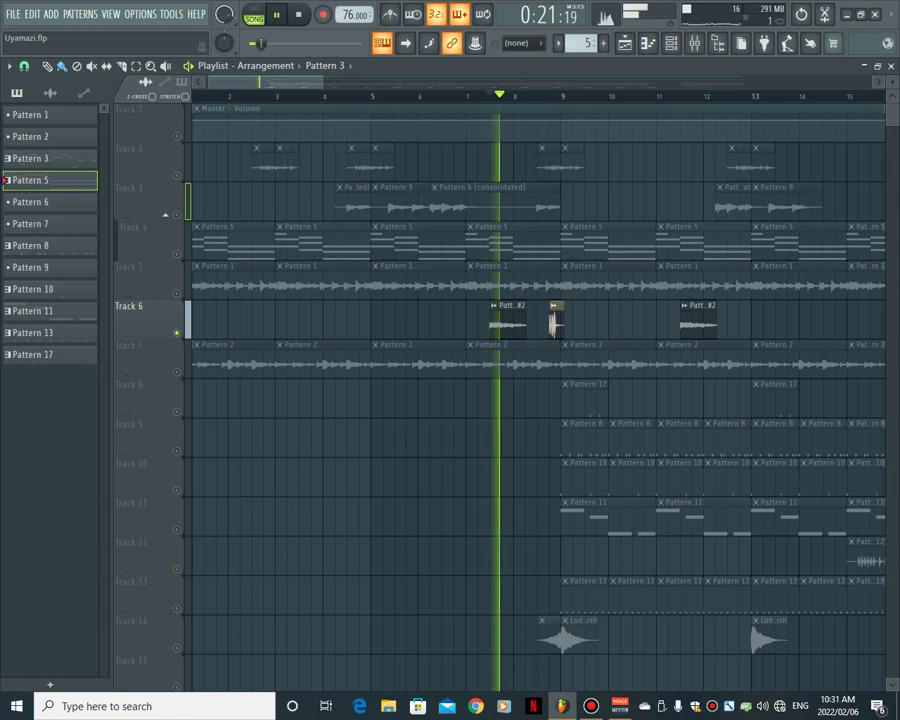
left_click(298, 14)
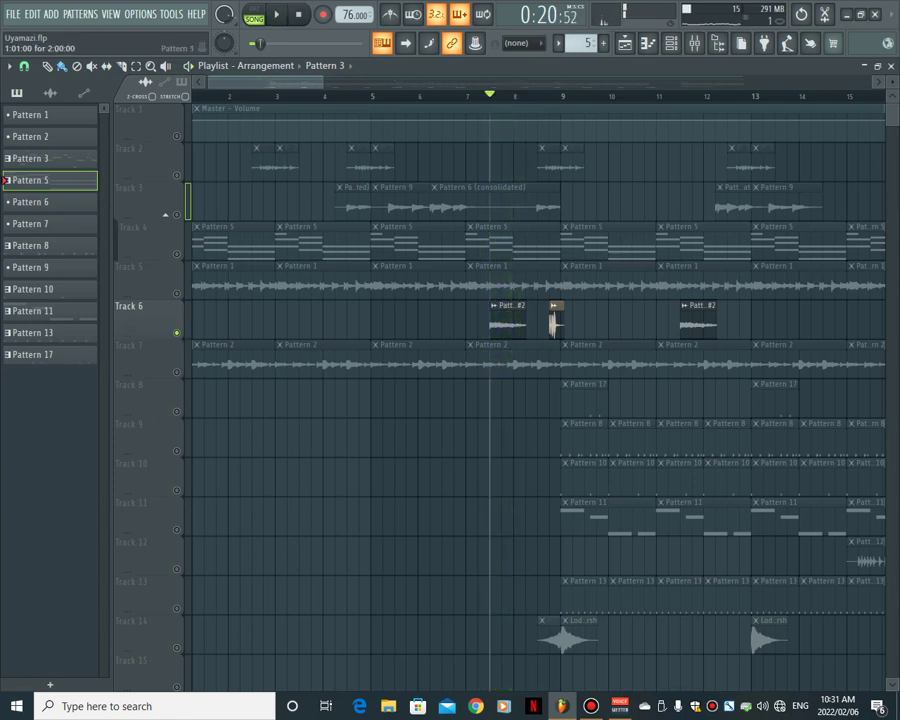
Step: Turn off Track 6's solo and play the full arrangement from just before bar 7
right_click(177, 333)
left_click(277, 14)
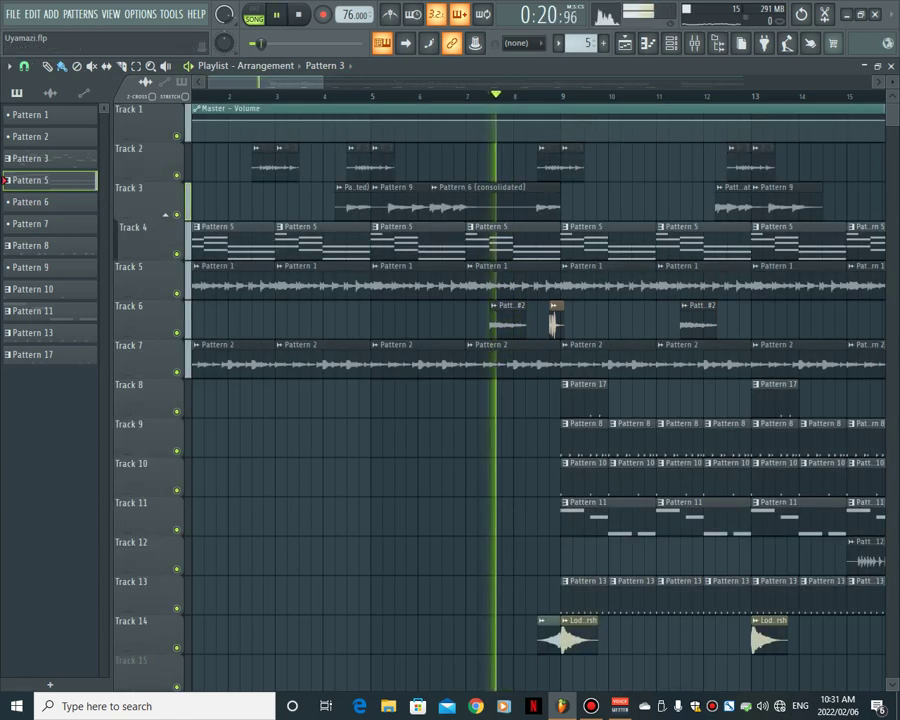
left_click(461, 93)
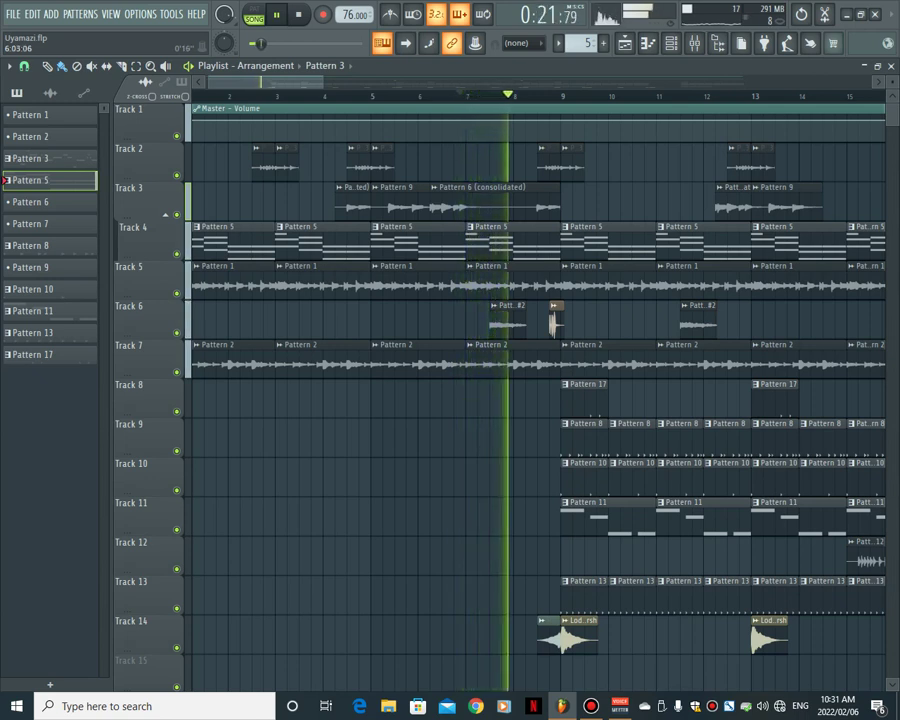
key("space")
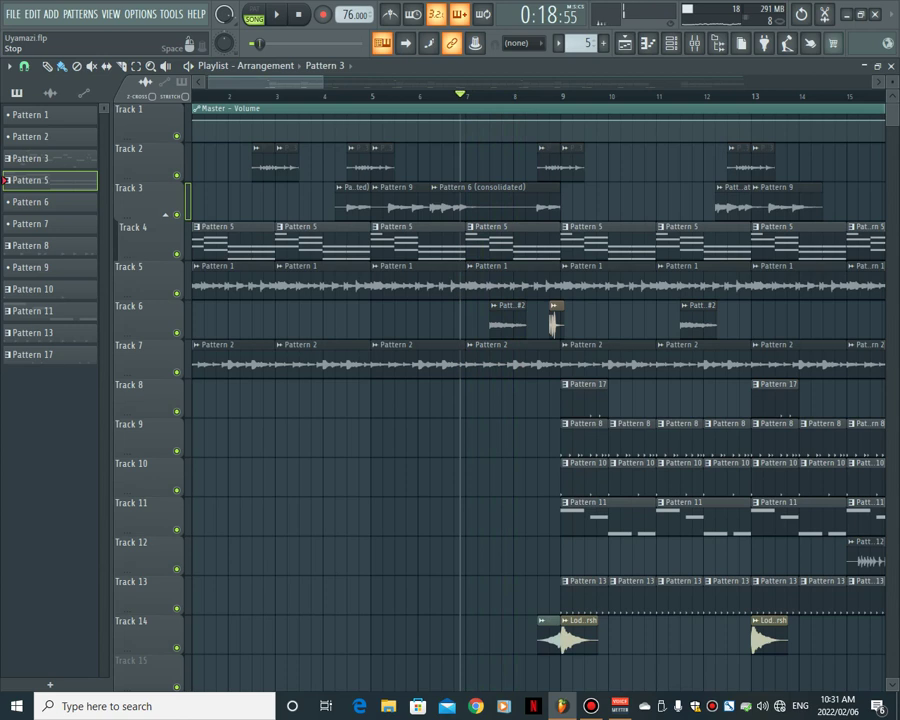
Step: Show Pattern 8 from Track 9 in the channel rack and switch playback to pattern mode
left_click_drag(263, 82, 307, 82)
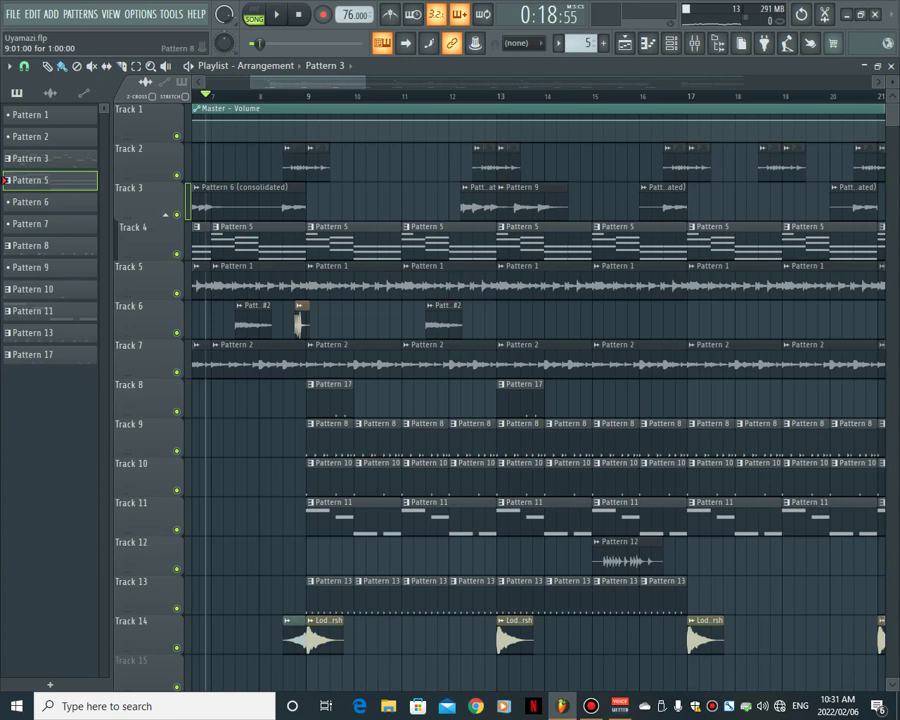
left_click(330, 436)
left_click(671, 43)
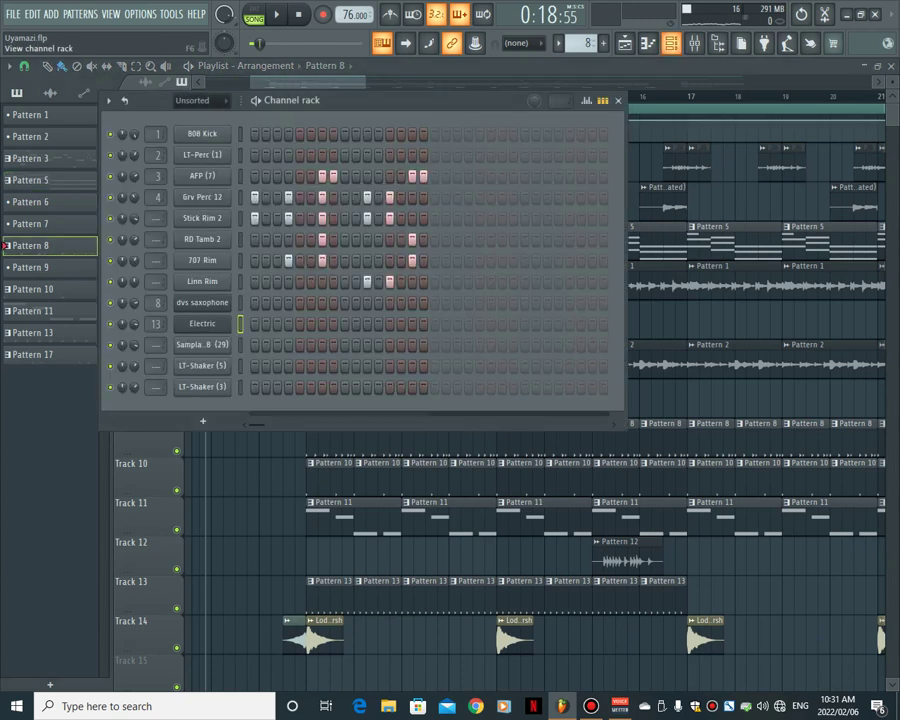
left_click(255, 14)
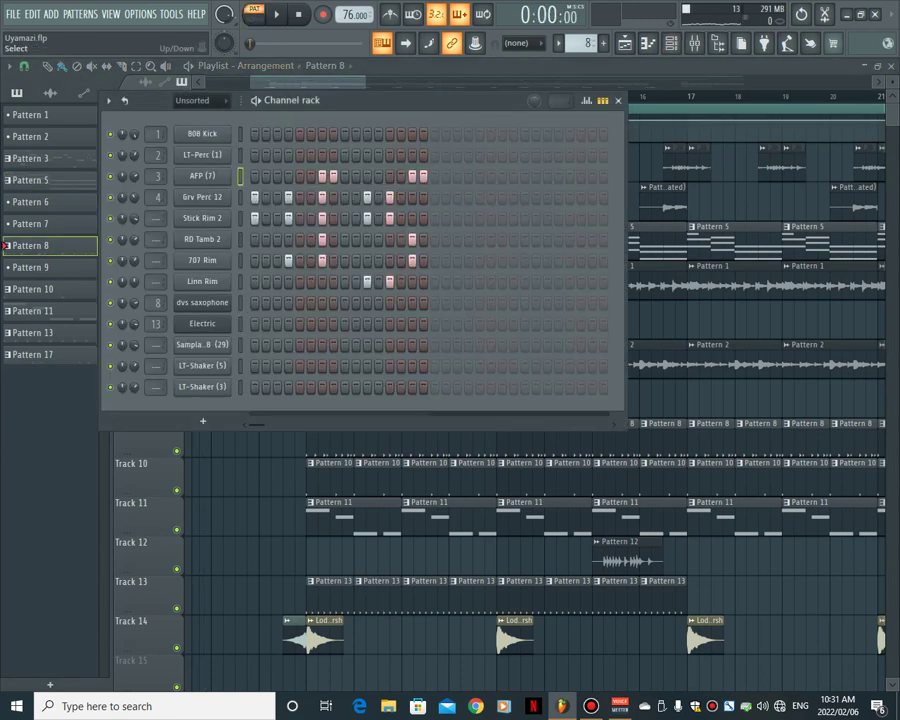
Step: Audition Pattern 8's percussion channels one by one, from AFP (7) down to Linn Rim
key("q")
key("Down")
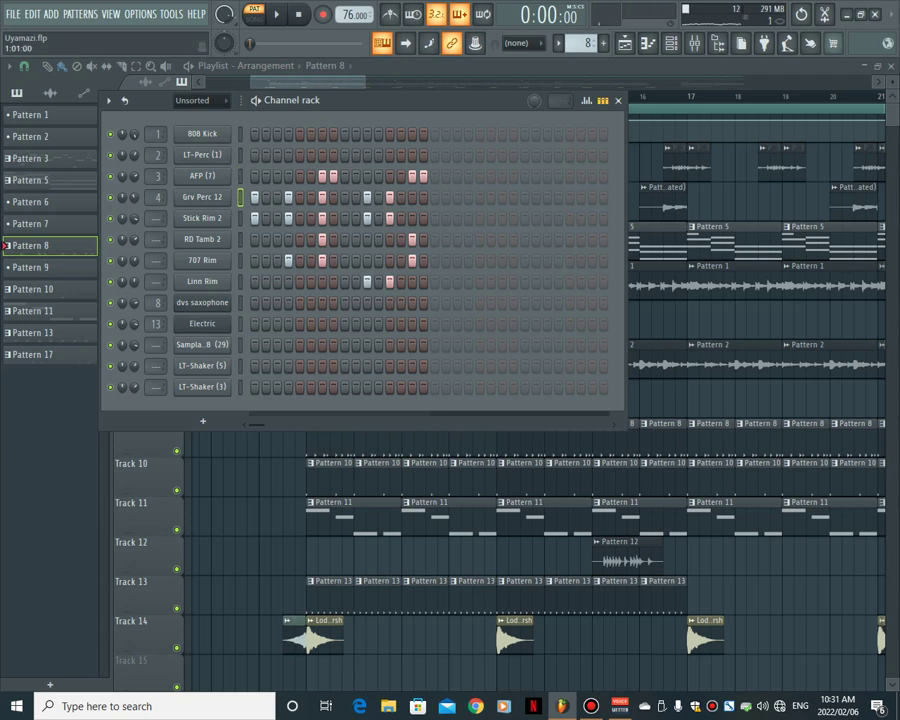
key("q")
key("Down")
key("q")
left_click(204, 240)
left_click(204, 261)
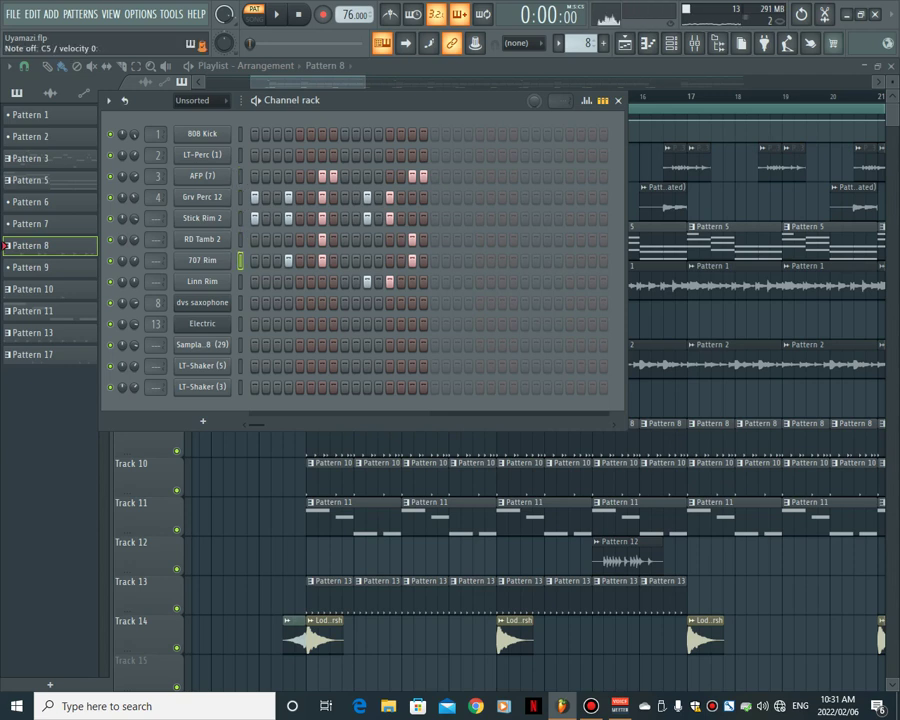
left_click(204, 282)
Step: Play the whole of Pattern 8, close the channel rack and stop playback
left_click(276, 14)
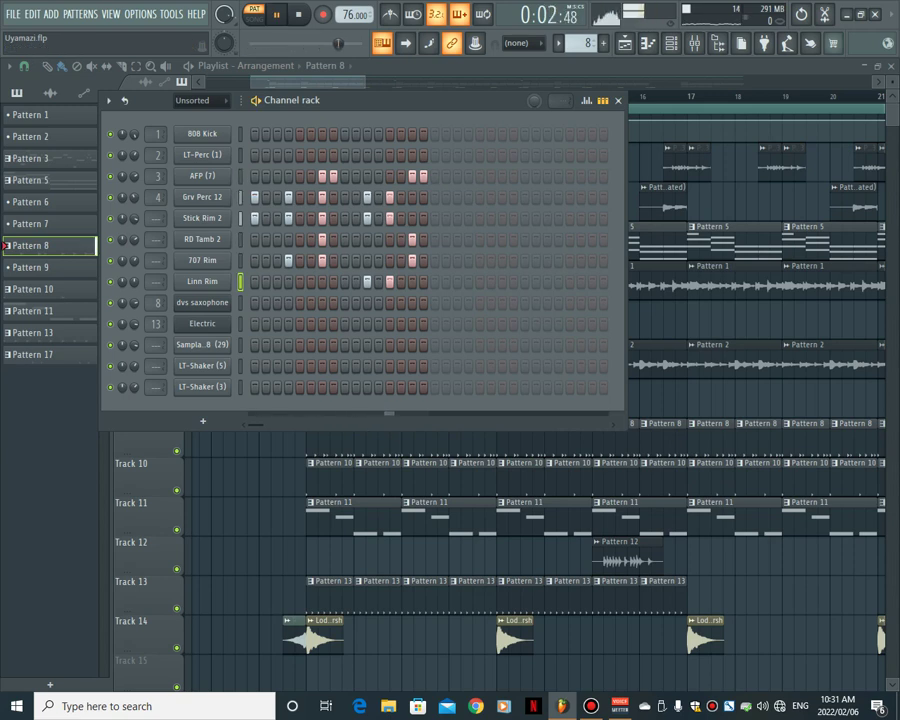
left_click(618, 101)
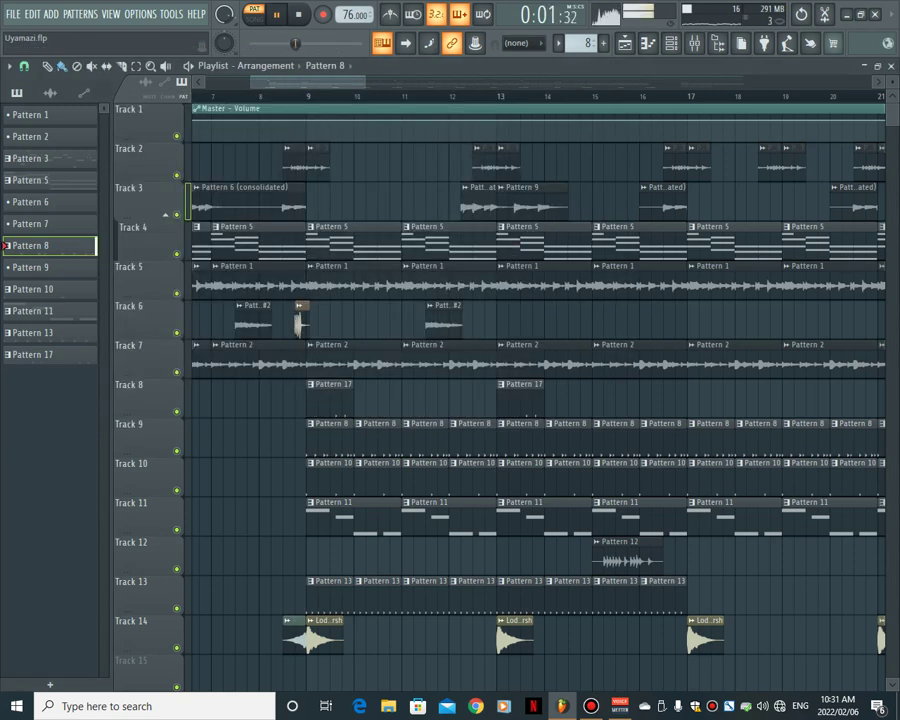
left_click(298, 14)
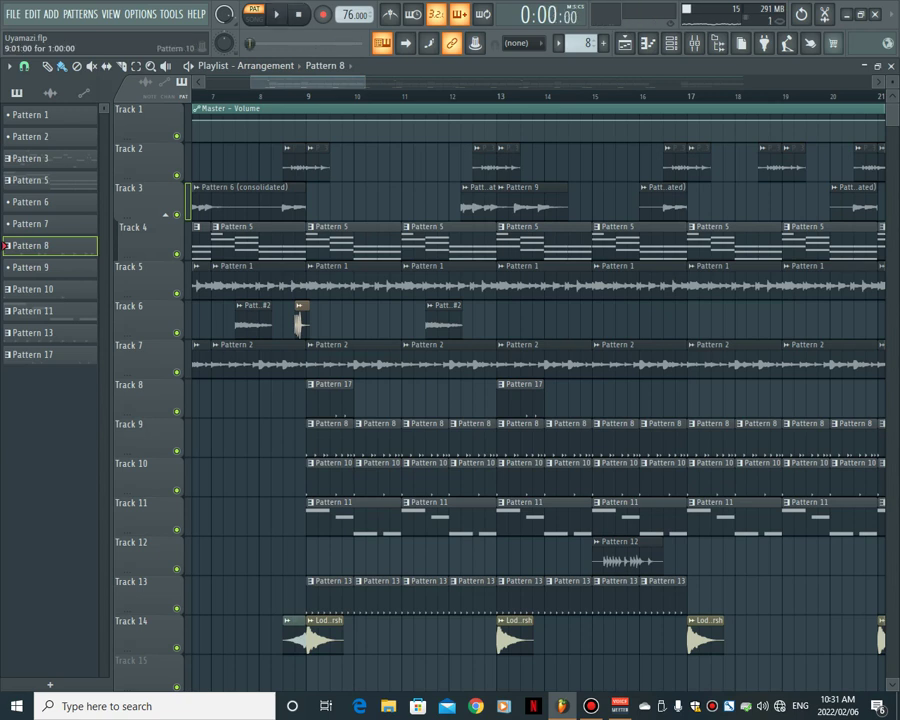
Step: Show Pattern 10 from Track 10 in the channel rack and audition its 808 Kick
left_click(328, 475)
left_click(671, 43)
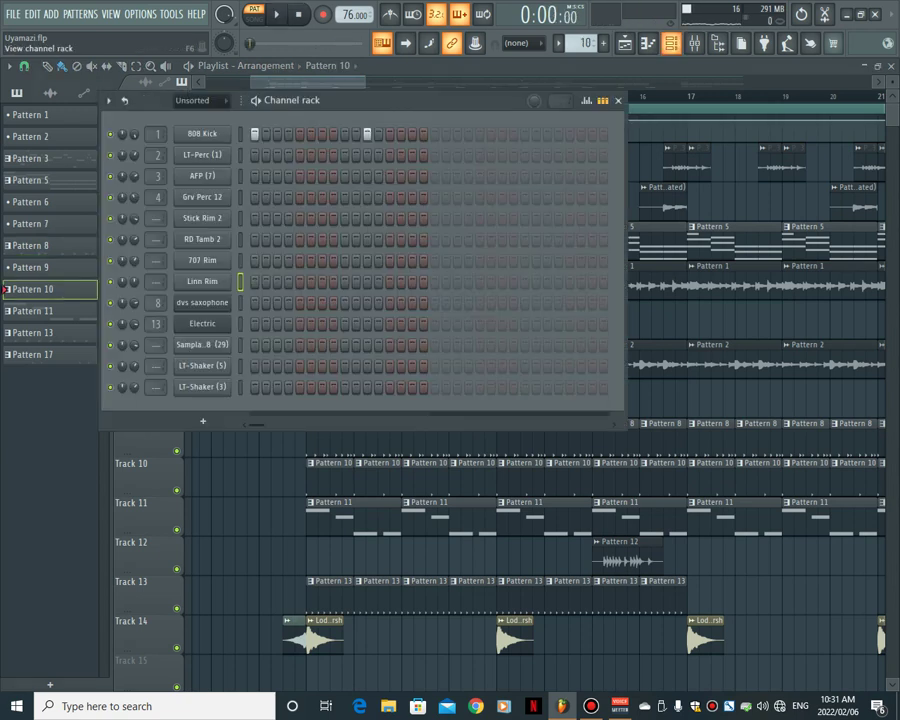
left_click(202, 134)
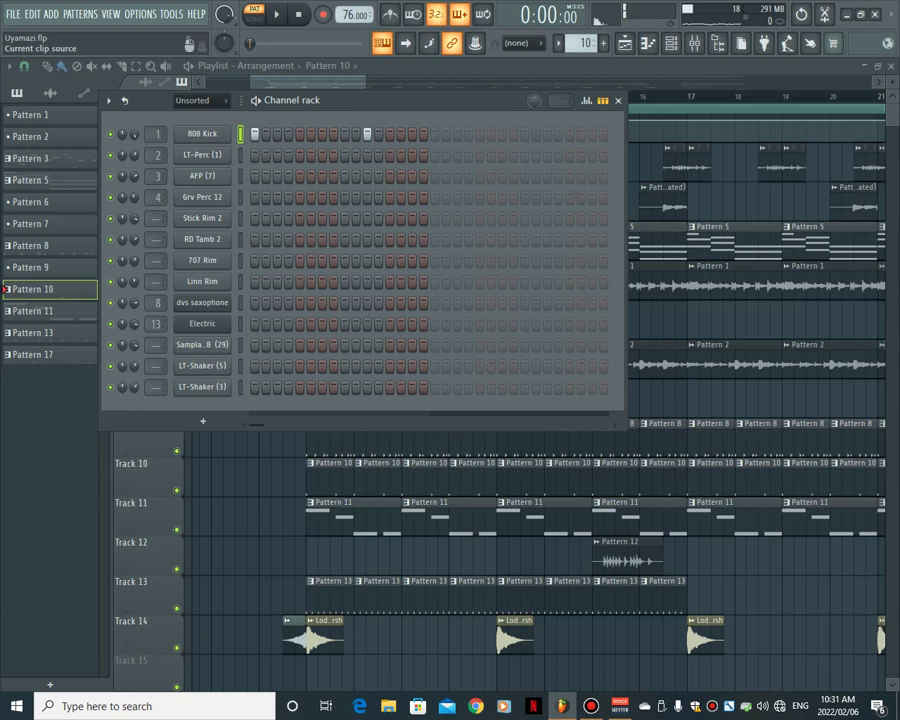
Step: Close the channel rack, select Pattern 11 from Track 11 and show its FAT 808 notes in the piano roll
left_click(360, 68)
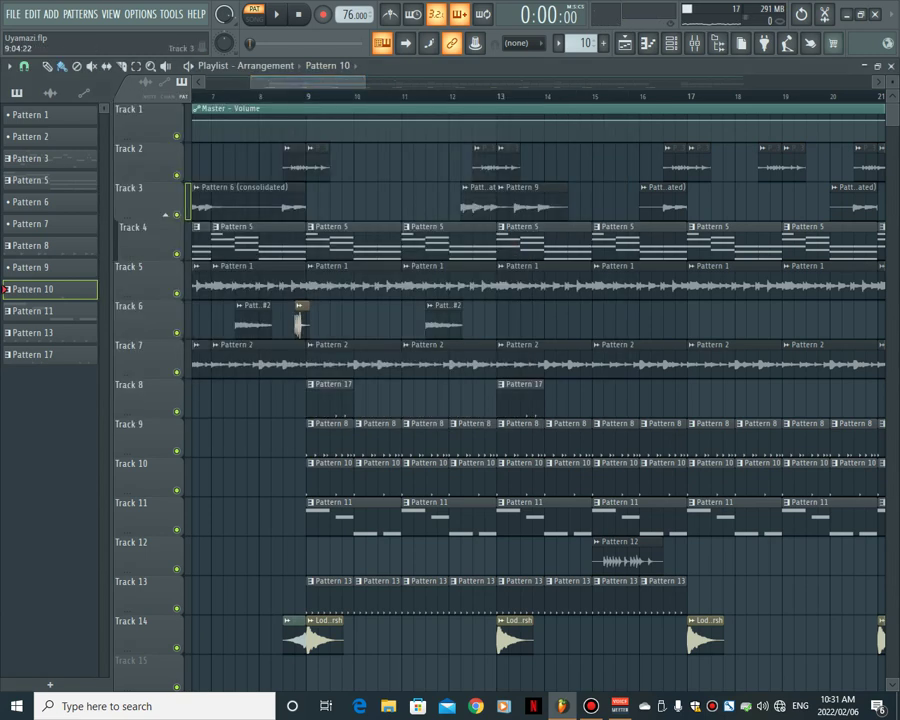
left_click(335, 512)
key("F6")
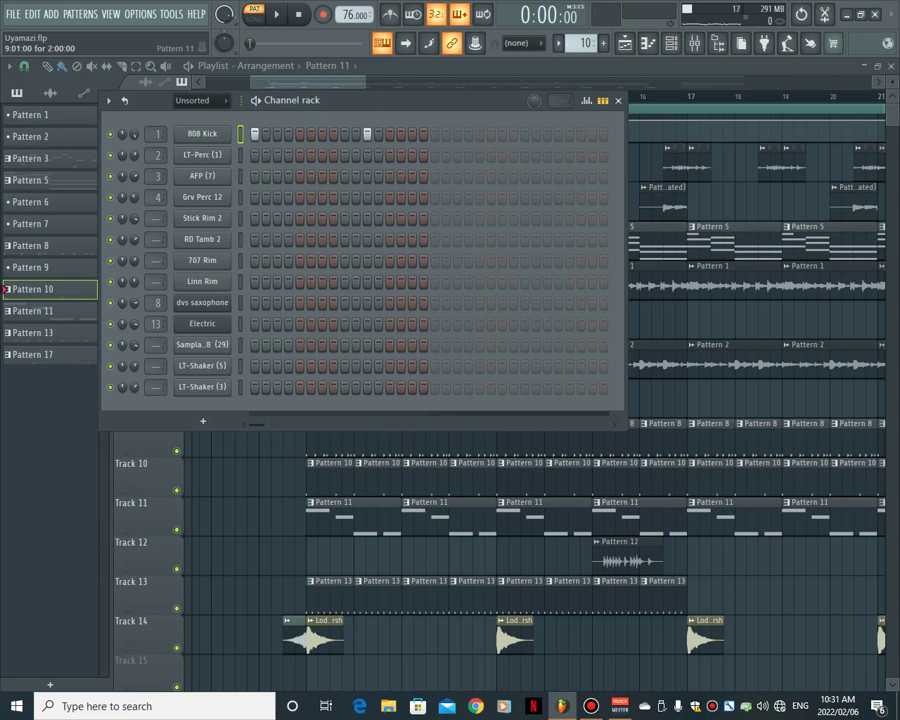
key("F6")
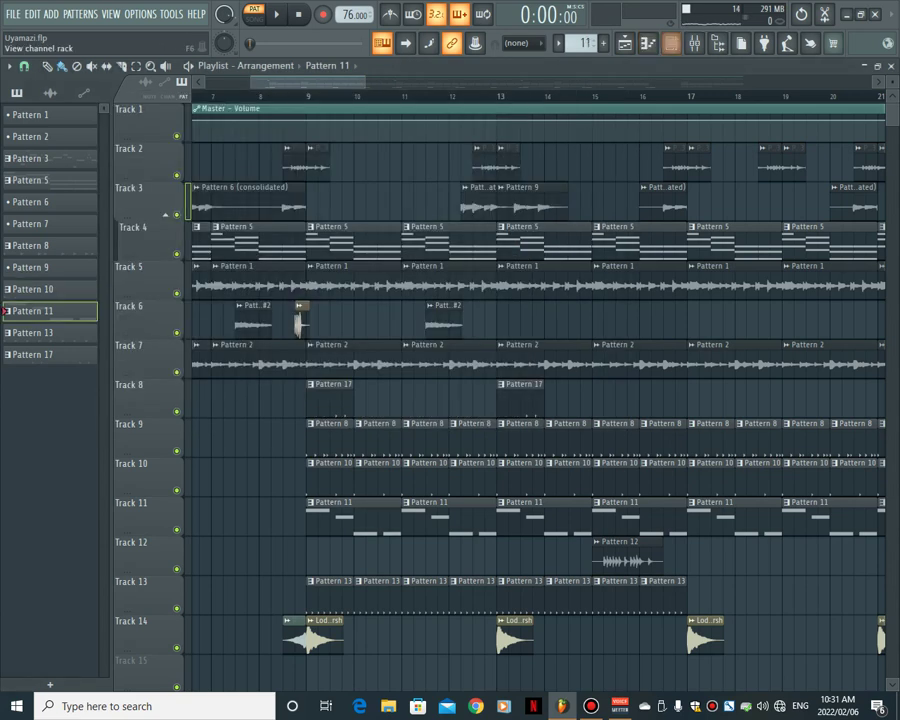
key("F6")
key("F7")
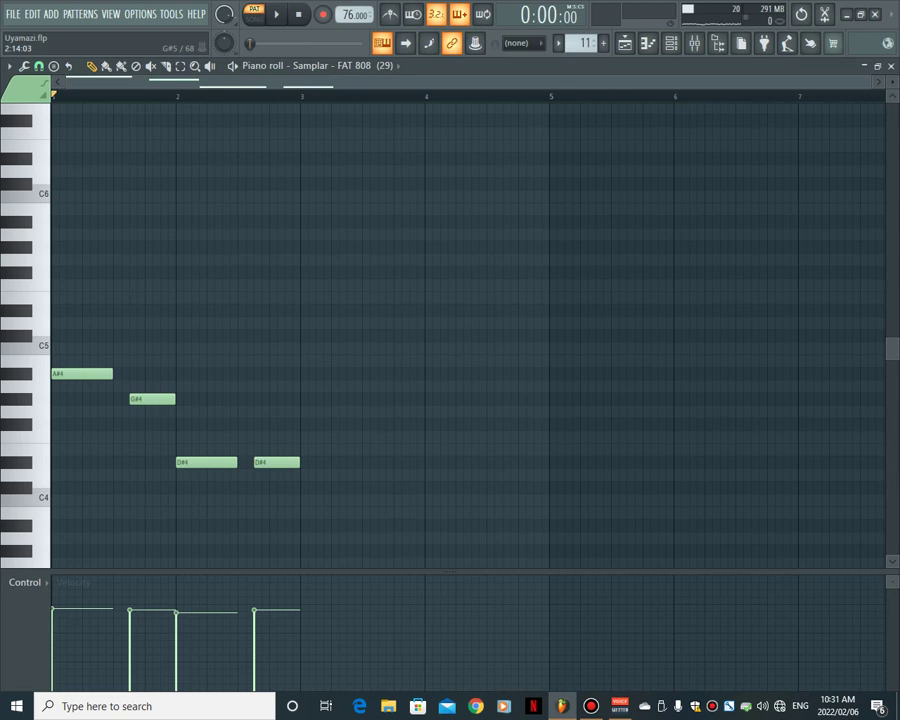
Step: Play Pattern 11's FAT 808 line in pattern mode, stop playback and return to the playlist
key("l")
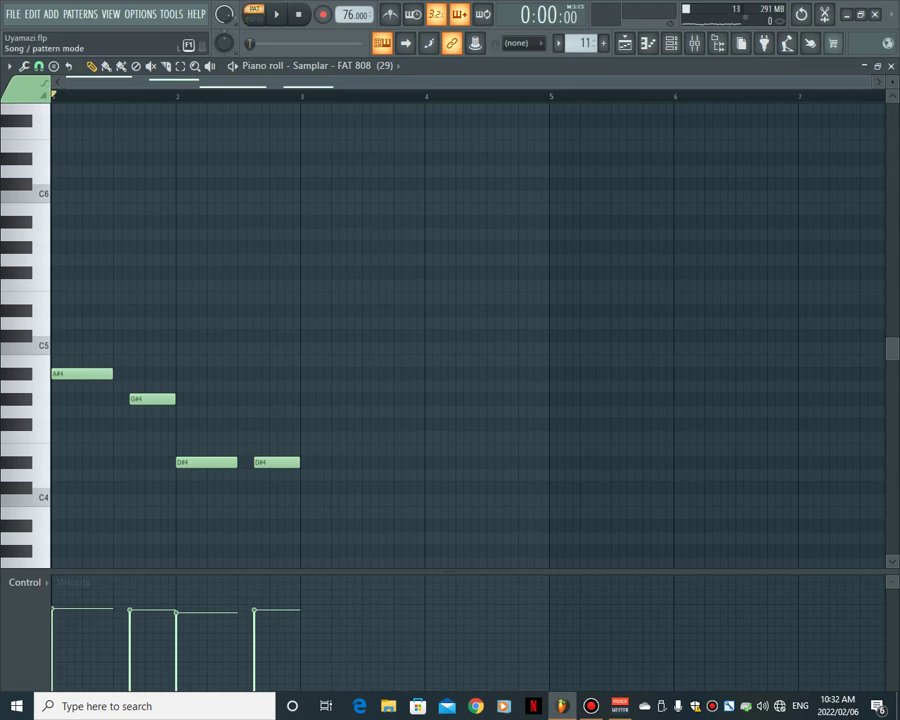
key("space")
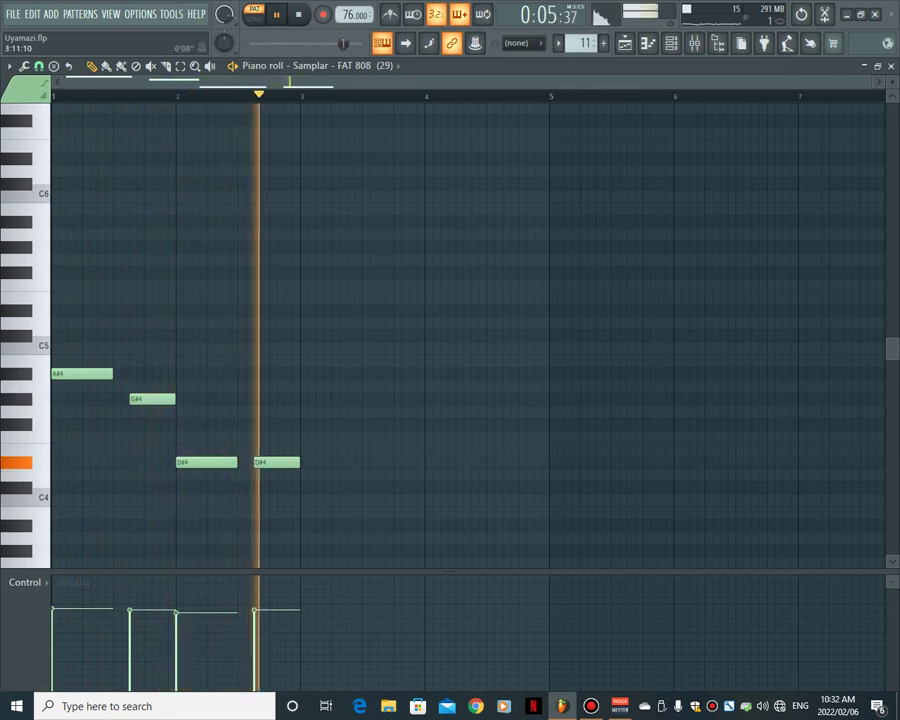
left_click(298, 14)
left_click(625, 43)
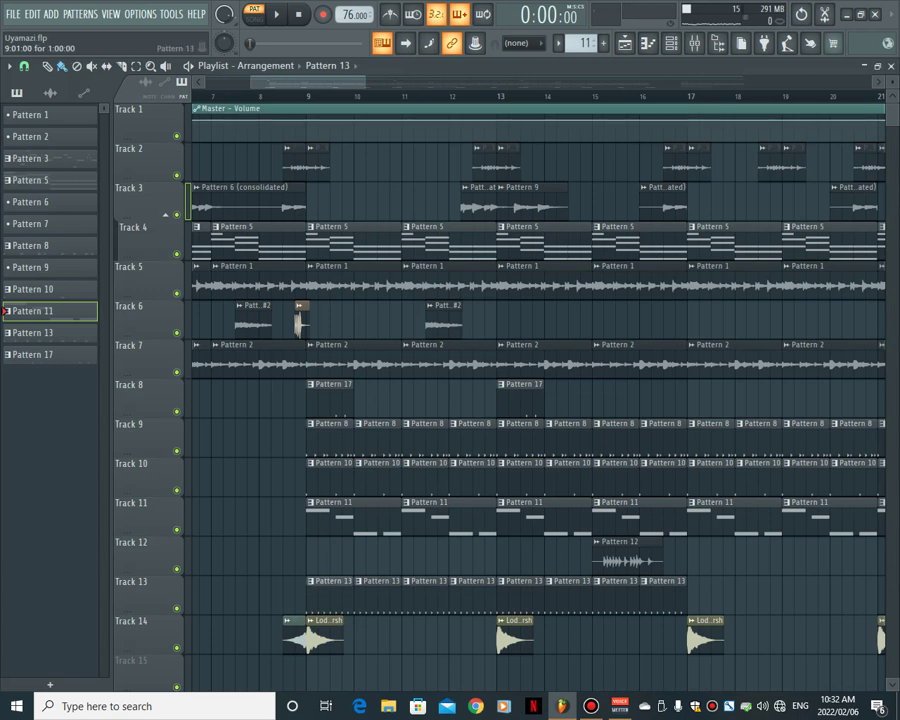
Step: Show Pattern 13 from Track 13 in the channel rack and audition its LT-Shaker (5) and LT-Shaker (3) channels together
double_click(328, 594)
left_click(671, 43)
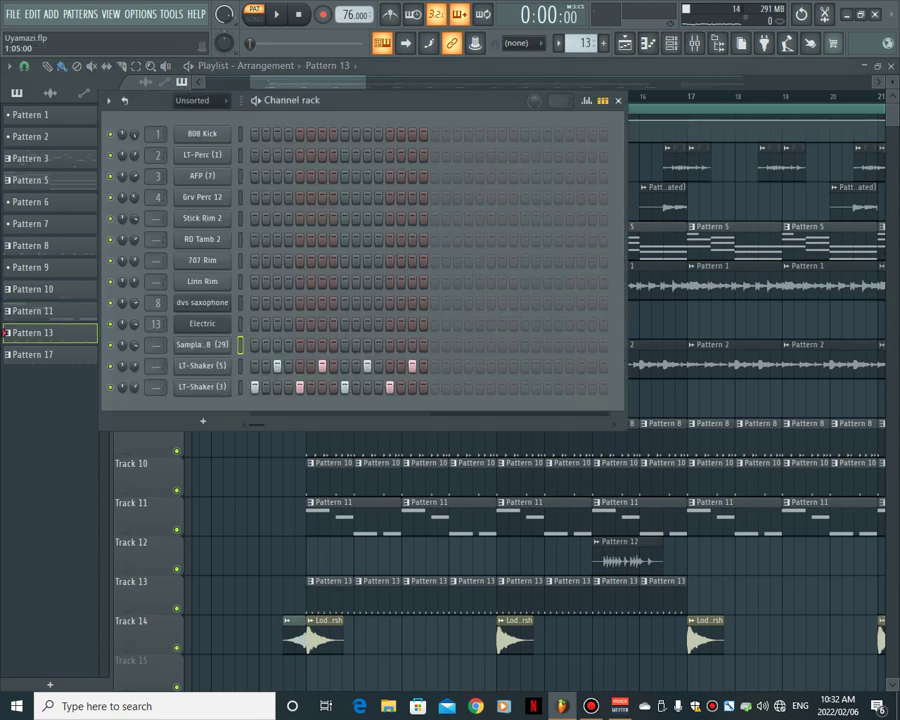
left_click(240, 366)
left_click(240, 387)
key("space")
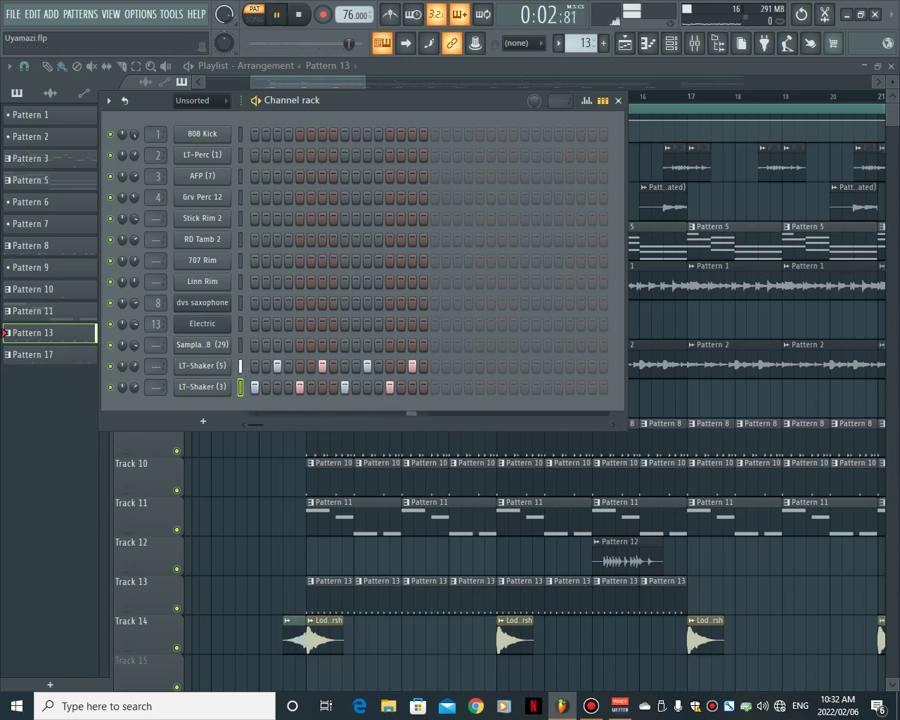
key("F6")
key("space")
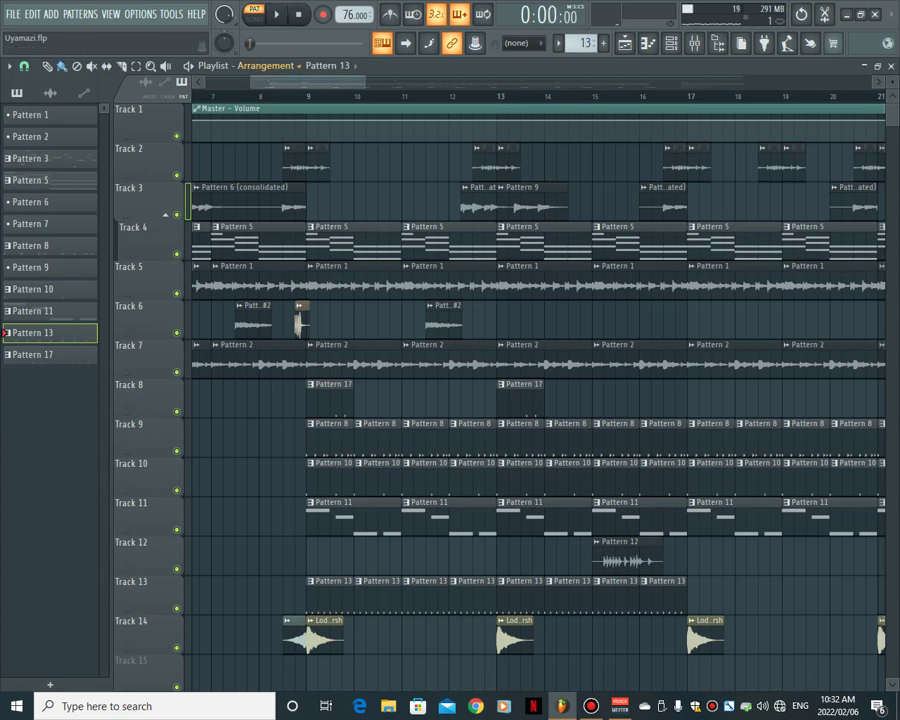
Step: Play the full arrangement in song mode from shortly before bar 9, then stop playback
left_click(290, 96)
left_click(277, 15)
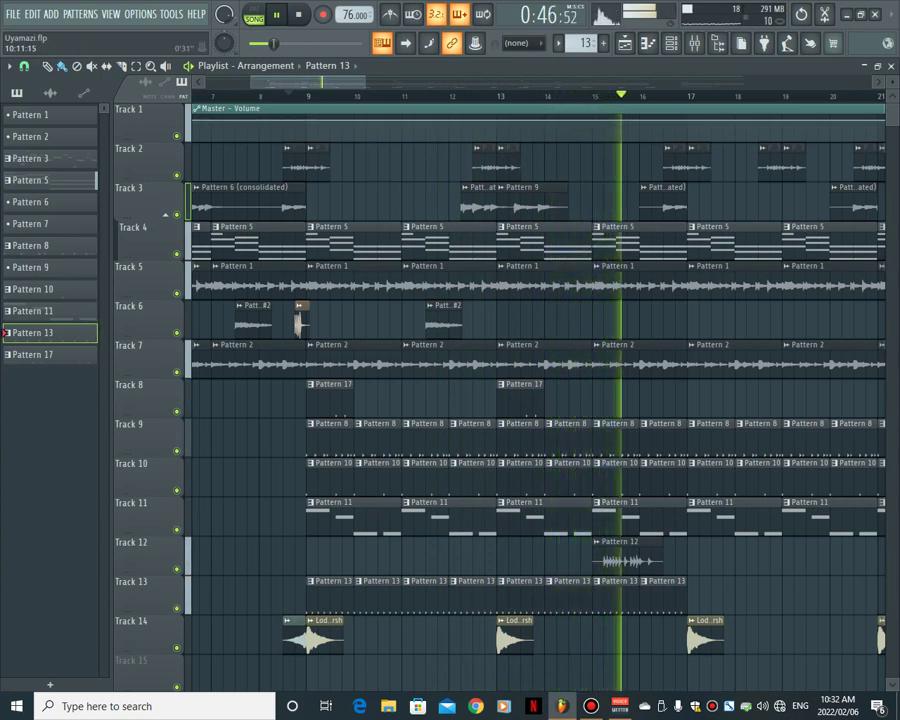
left_click(298, 14)
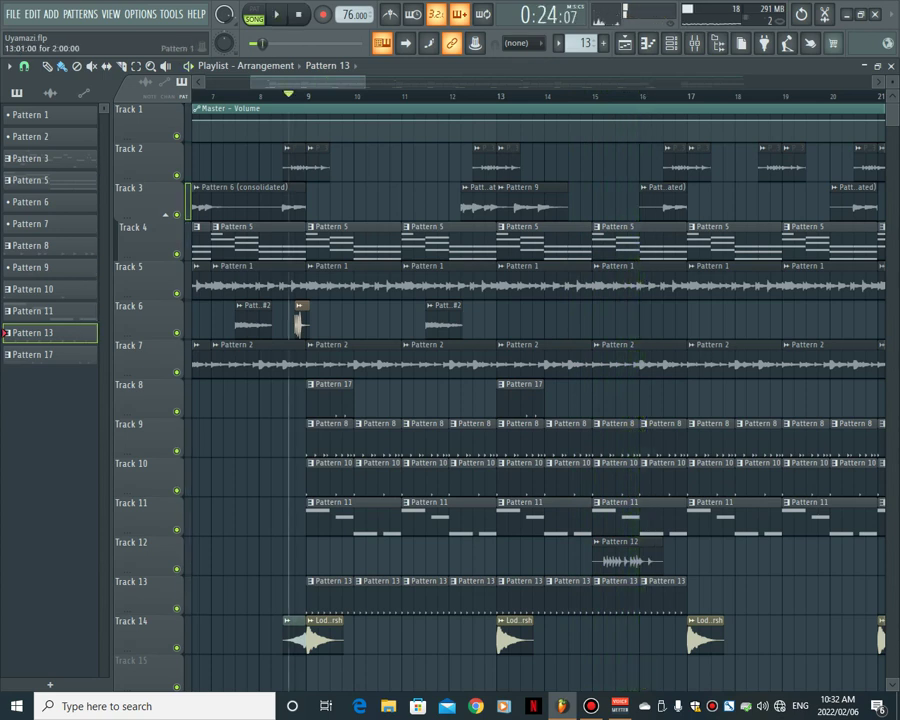
Step: List the audio clips beside the playlist and set the channel rack's display filter to Unsorted, then close the rack
left_click(50, 92)
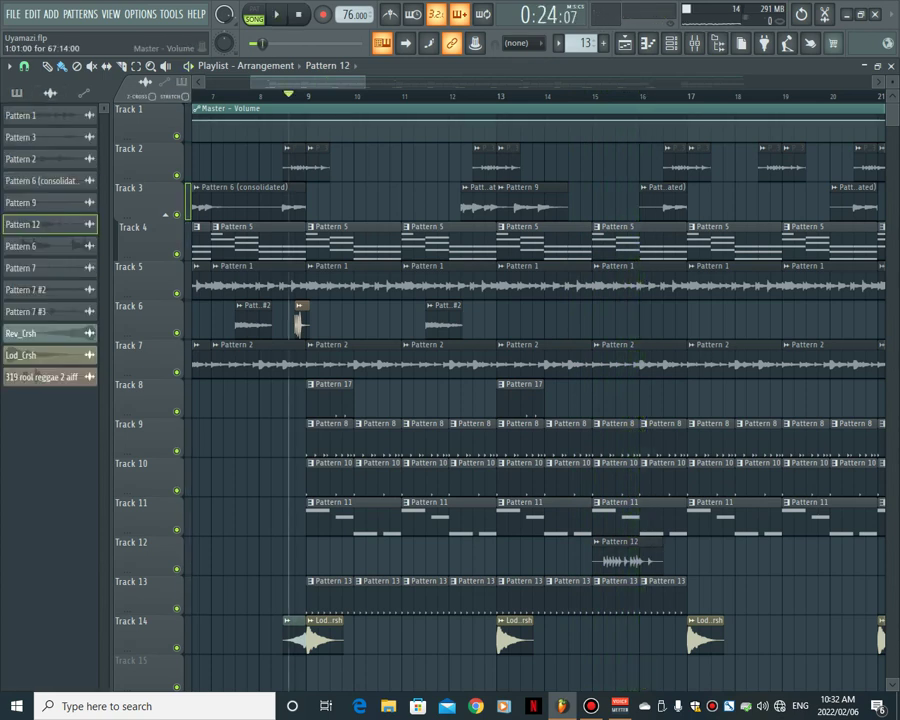
left_click(467, 24)
left_click(467, 24)
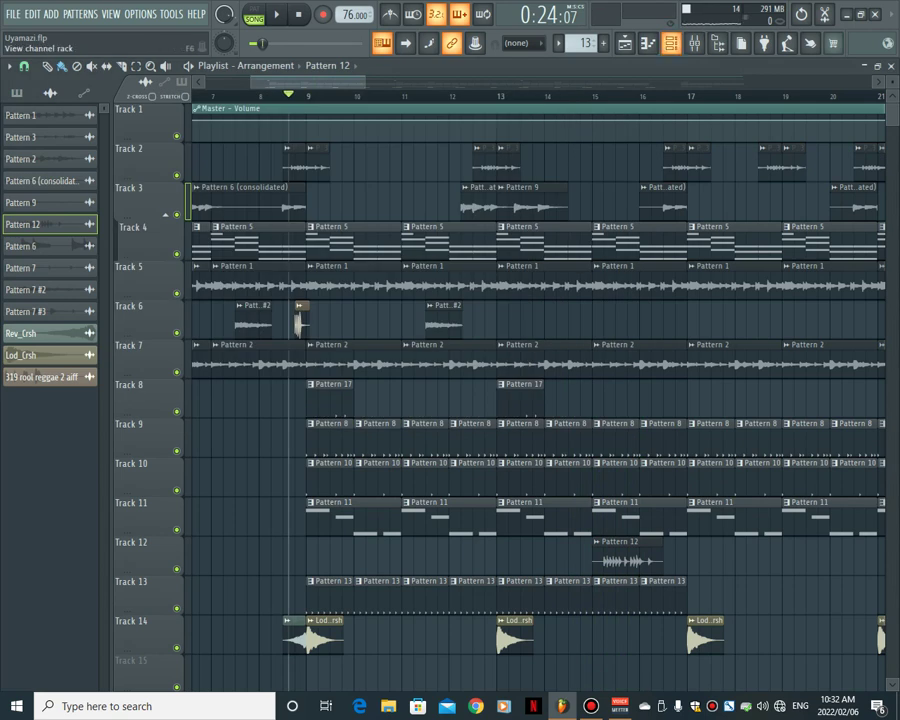
left_click(670, 43)
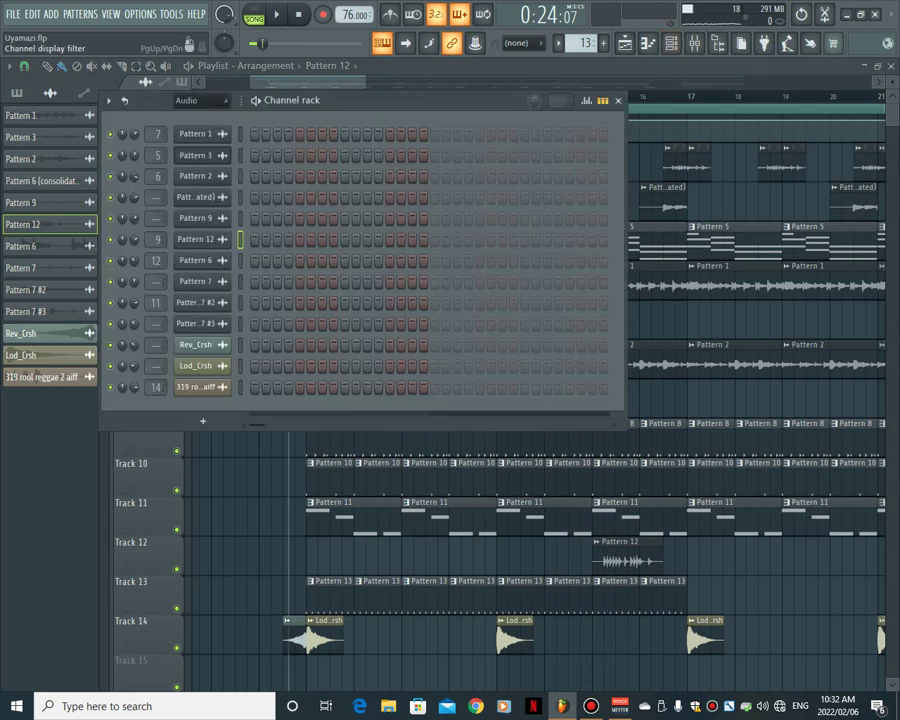
left_click(188, 100)
left_click(192, 160)
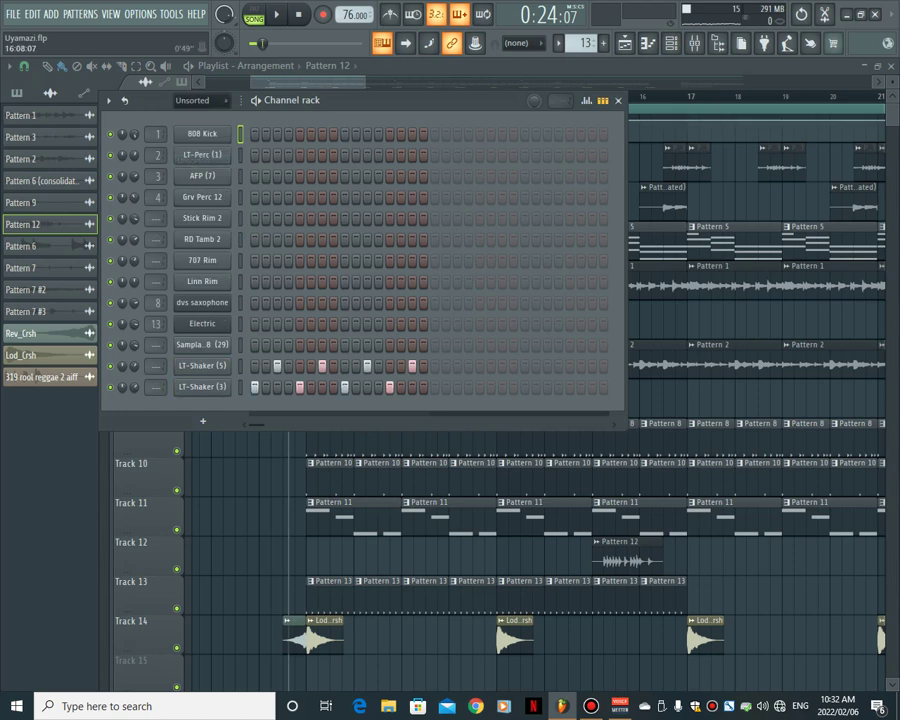
left_click(330, 66)
Step: Solo Track 12 and play its Pattern 12 clip from the start of bar 15
left_click(584, 96)
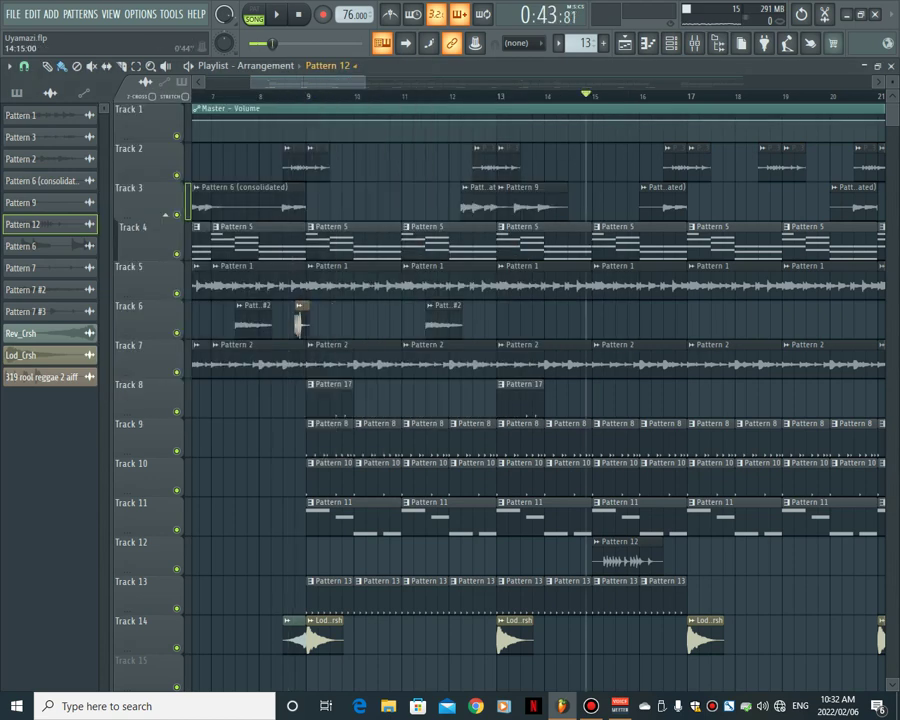
left_click(603, 96)
scroll(603, 96, "right", 1)
left_click(586, 96)
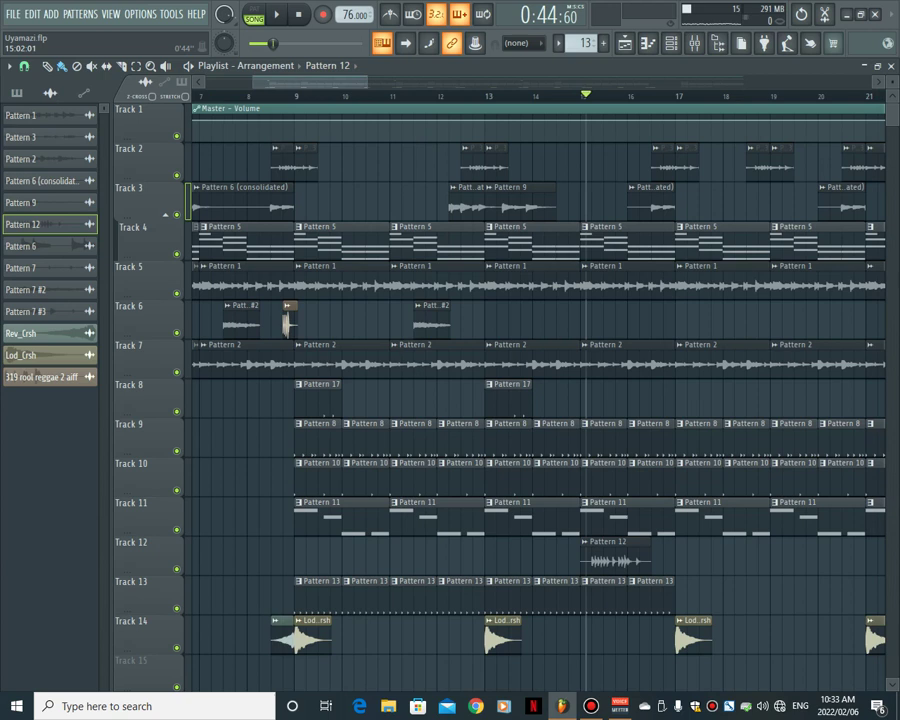
left_click(580, 96)
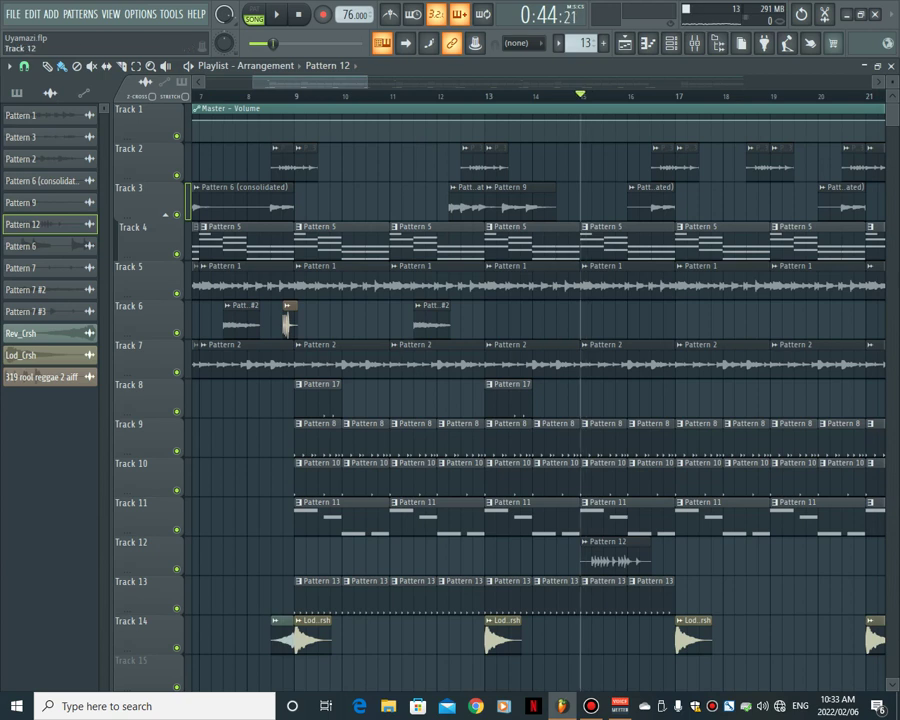
right_click(169, 557)
mouse_move(235, 567)
left_click(315, 567)
right_click(177, 569)
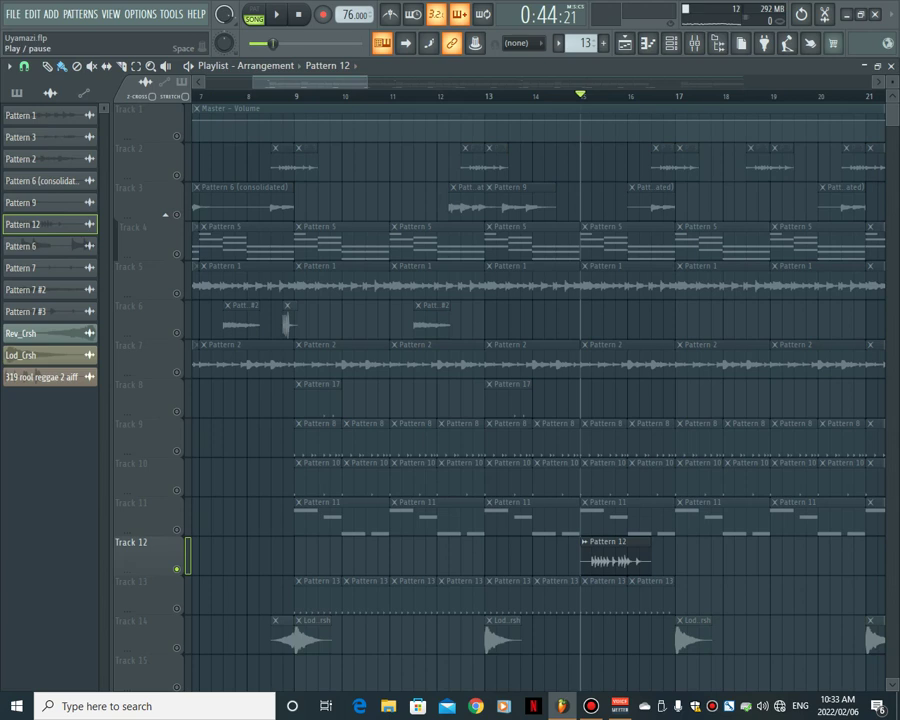
left_click(277, 14)
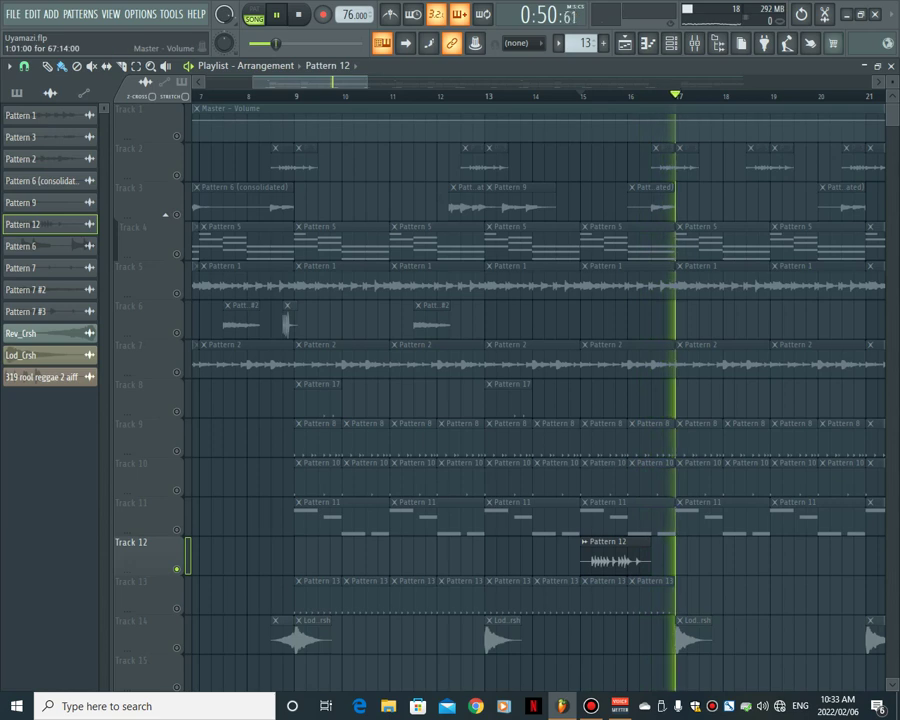
Step: Add Tracks 5 and 7 to the Track 12 playback, then stop and unmute all tracks
left_click(177, 294)
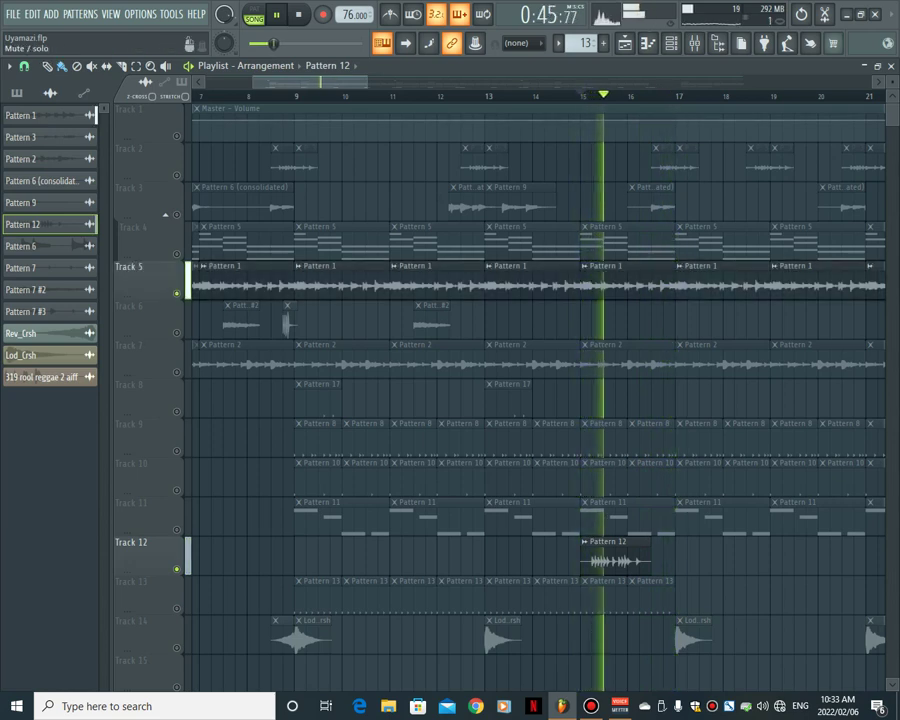
left_click(177, 372)
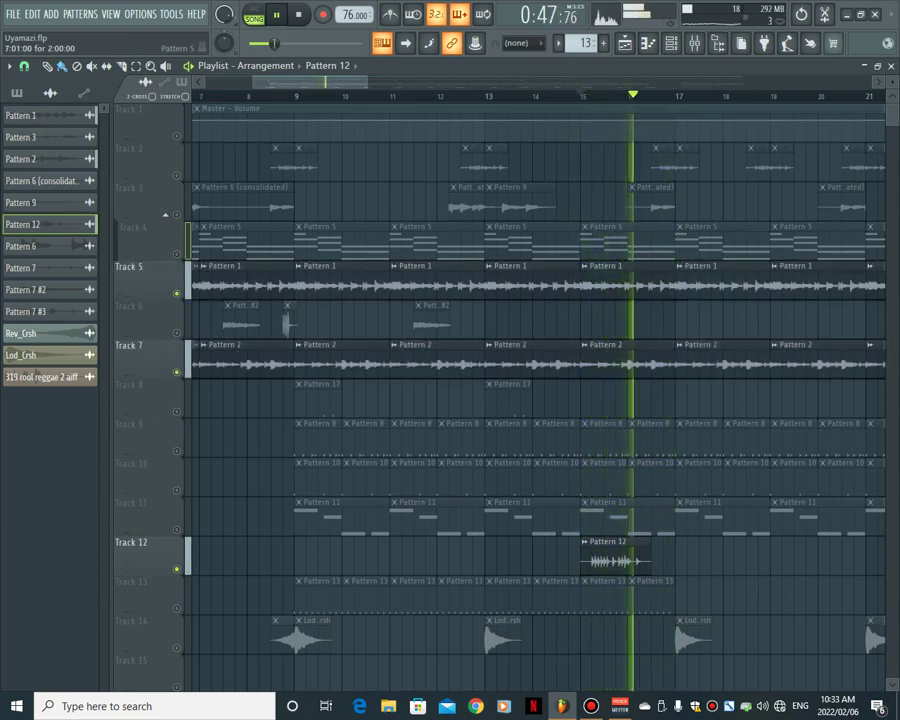
left_click(298, 14)
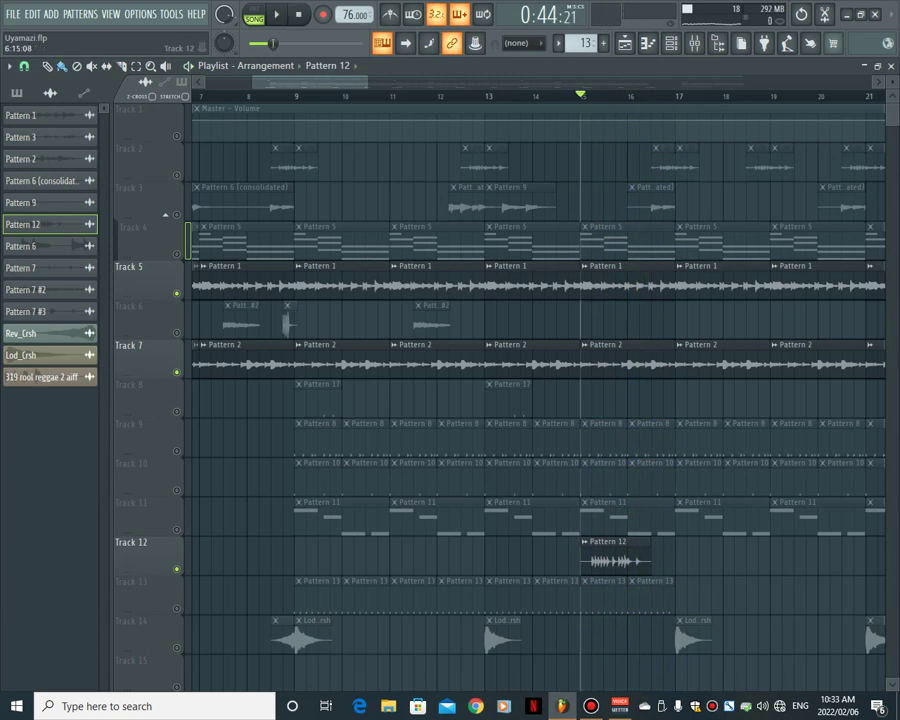
right_click(177, 569)
right_click(177, 569)
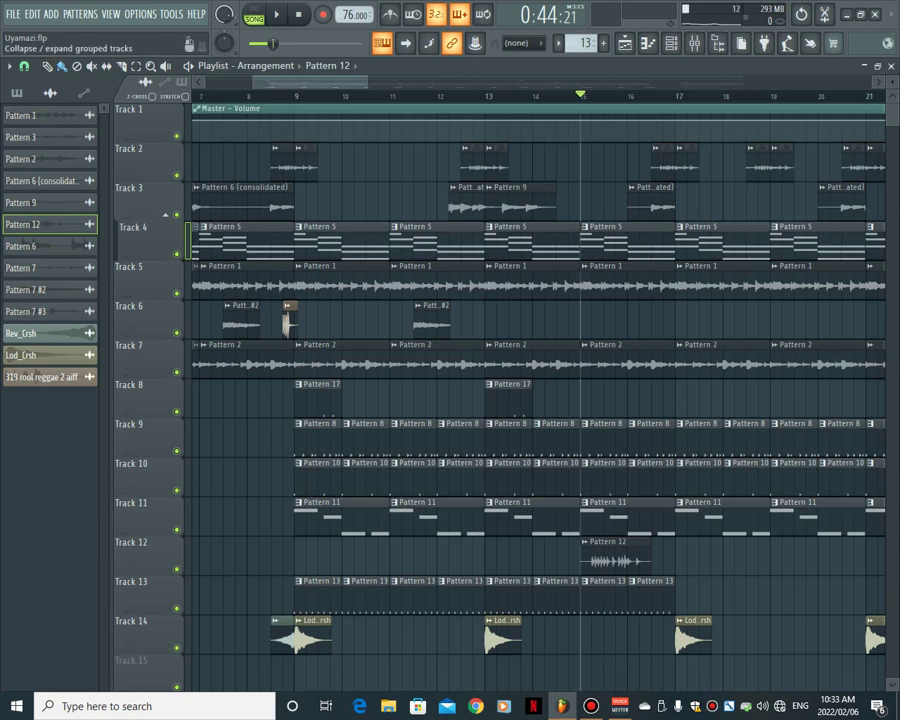
Step: Solo Track 3 and play its clips from just after bar 12, then stop and unmute all tracks
right_click(177, 214)
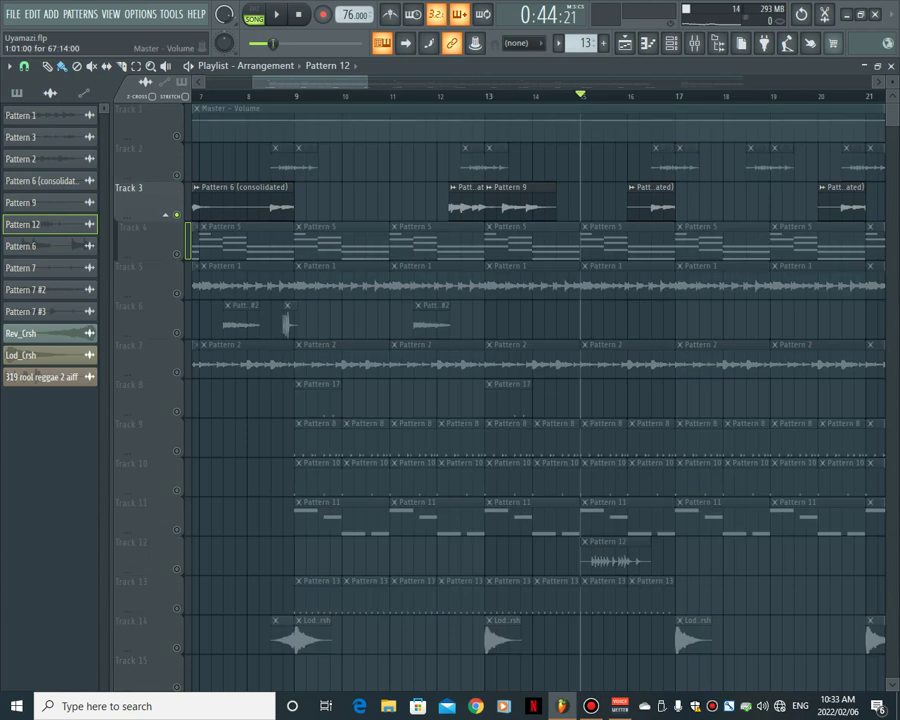
left_click(443, 95)
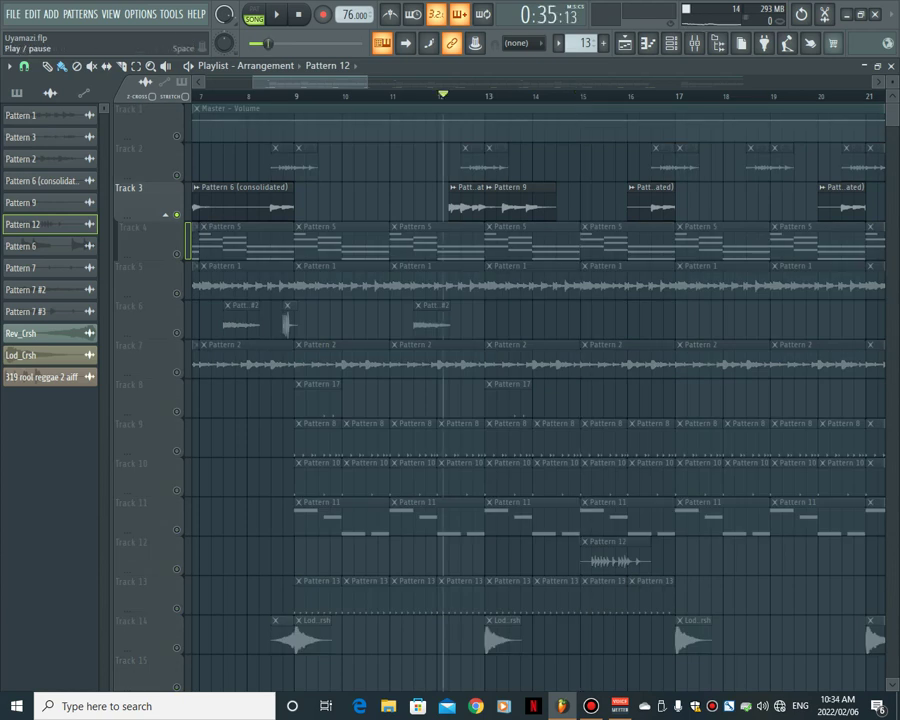
left_click(277, 14)
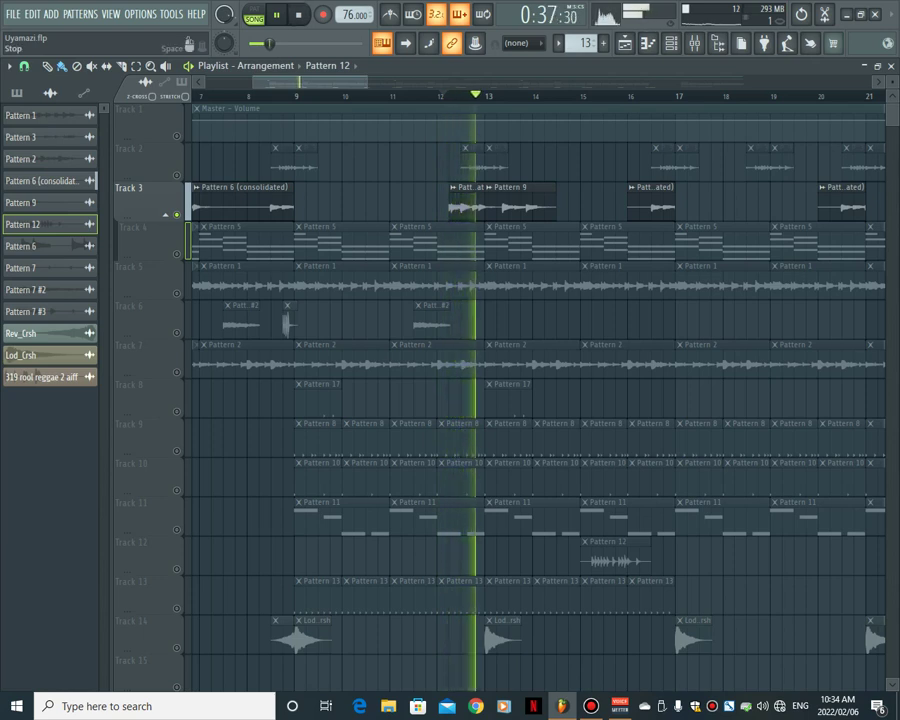
left_click(298, 14)
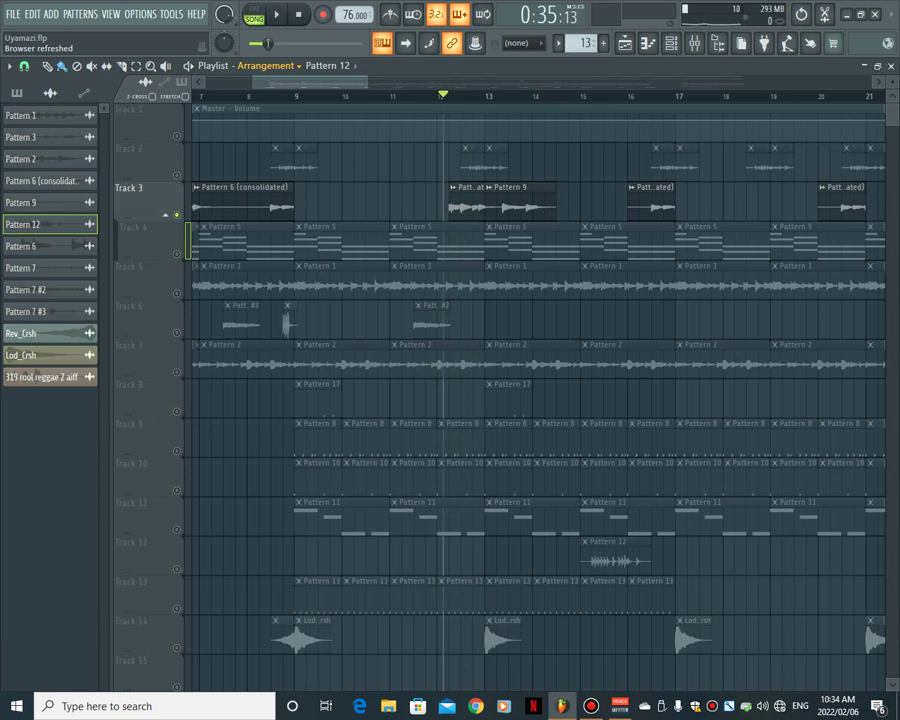
right_click(177, 215)
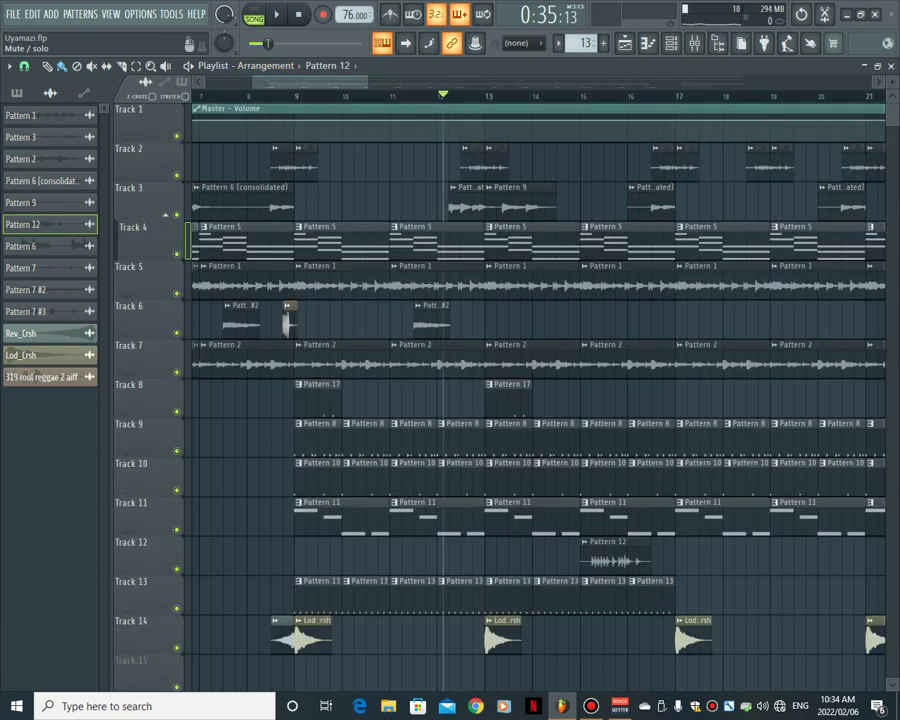
Step: Solo Track 6 and play its Pattern 7 #2 clip from bar 11, then return to the song start and unmute all tracks
left_click(407, 96)
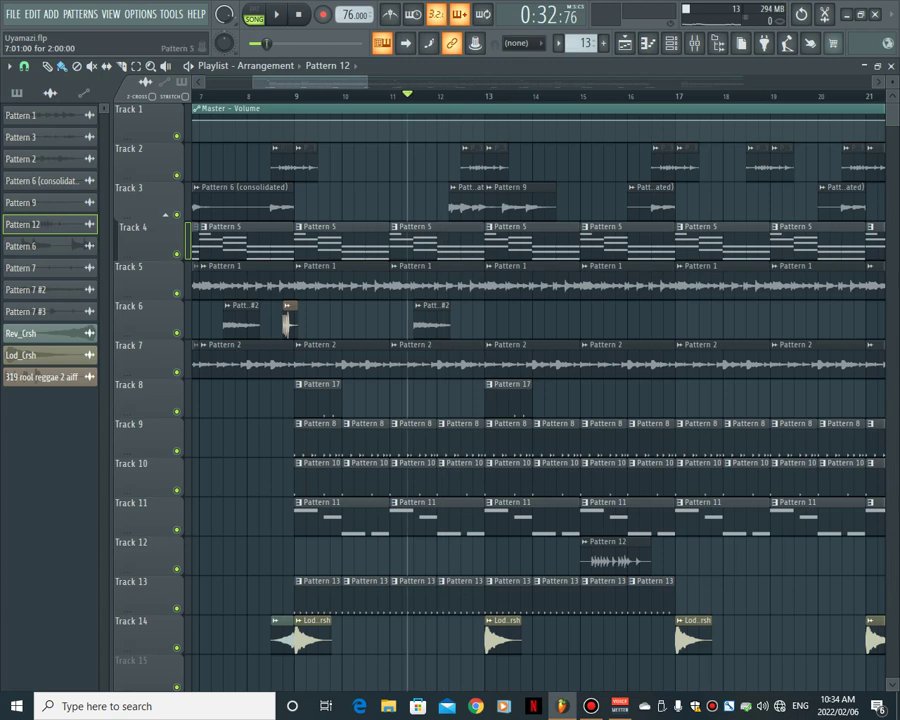
right_click(177, 333)
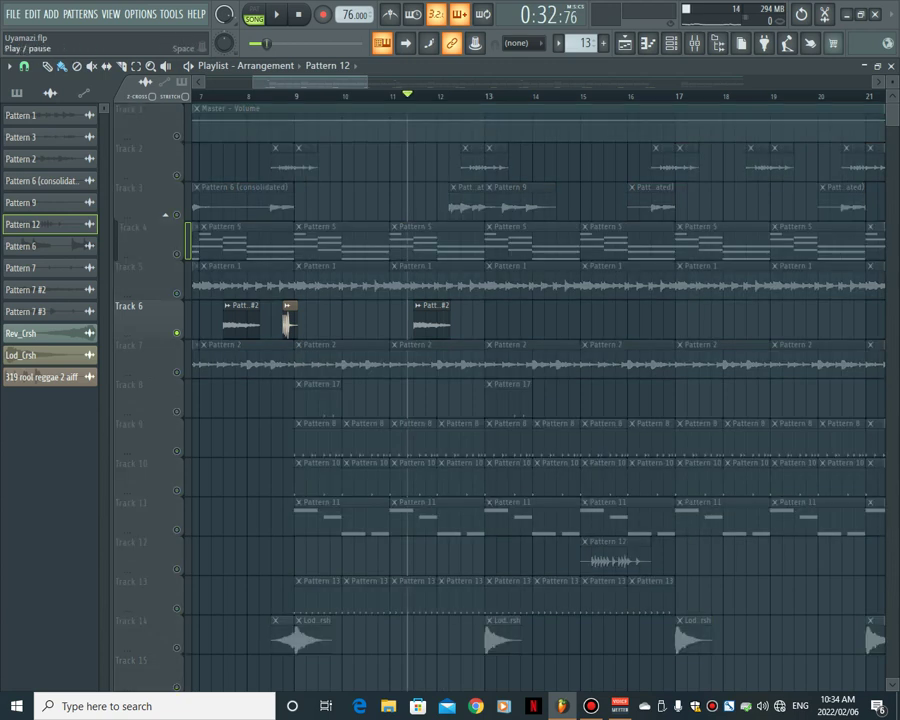
left_click(277, 14)
left_click(298, 14)
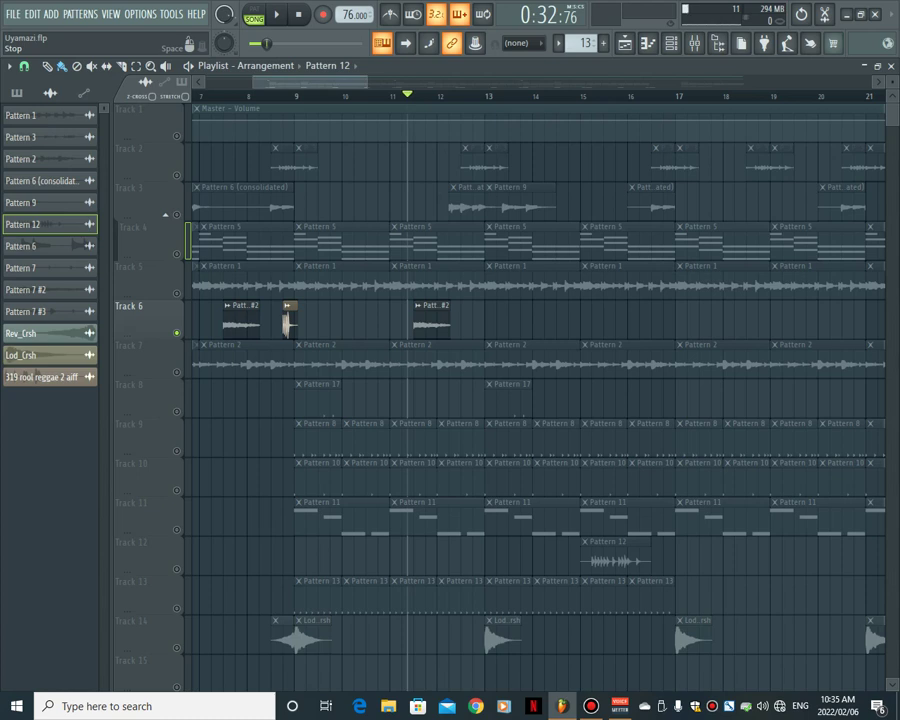
left_click(298, 15)
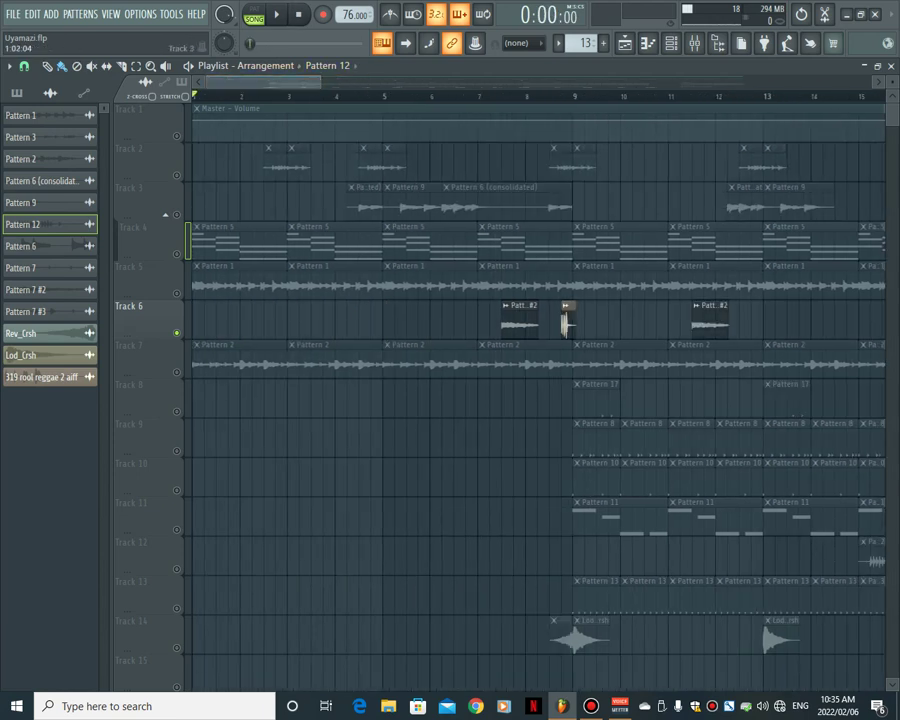
right_click(177, 333)
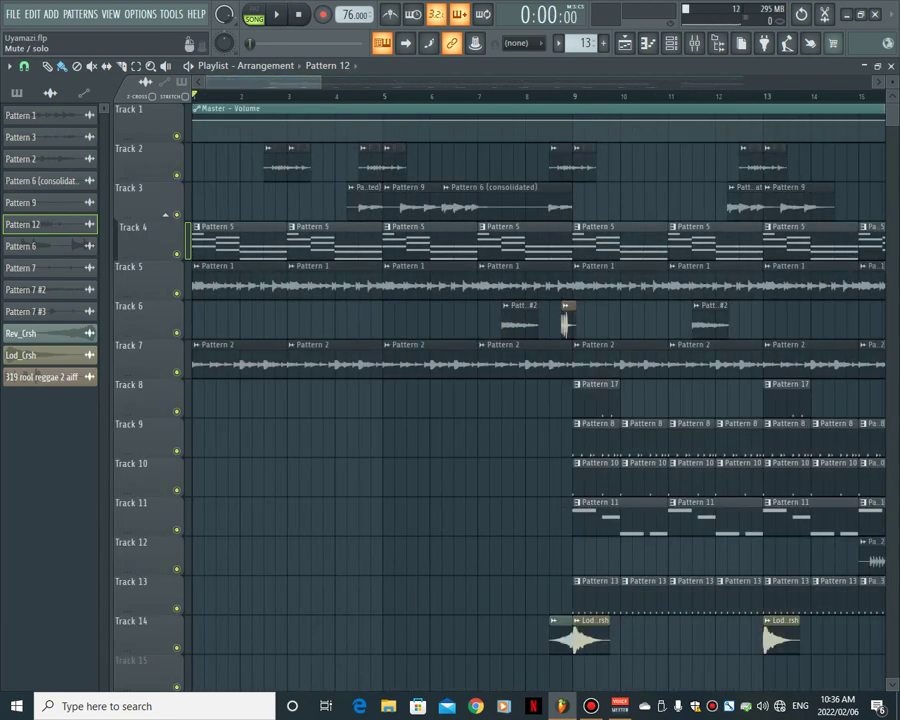